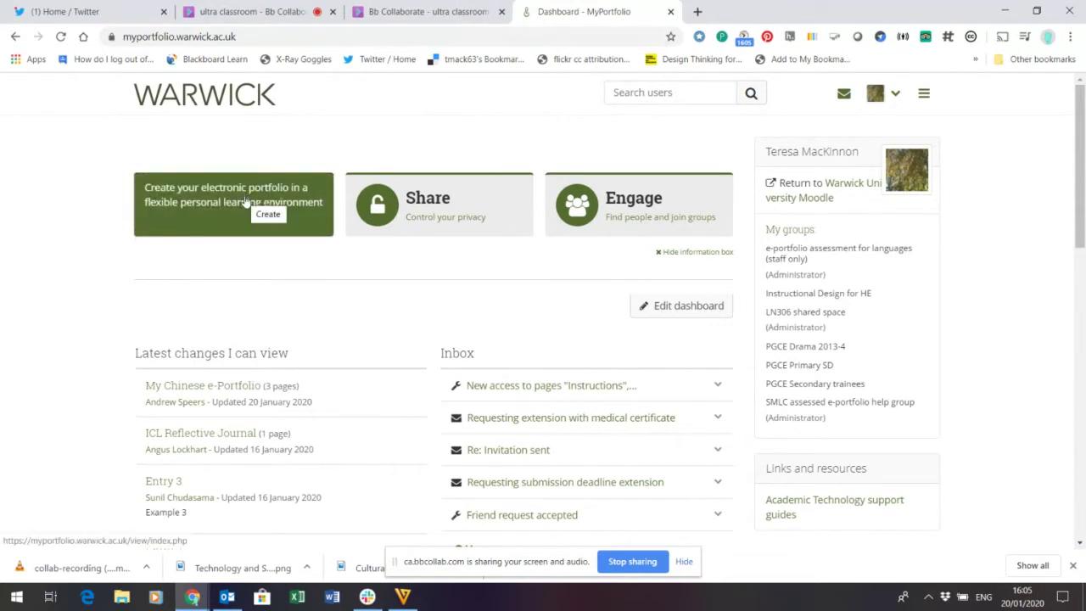
Open the portfolio's Journals page and look through the existing journals.
click(924, 94)
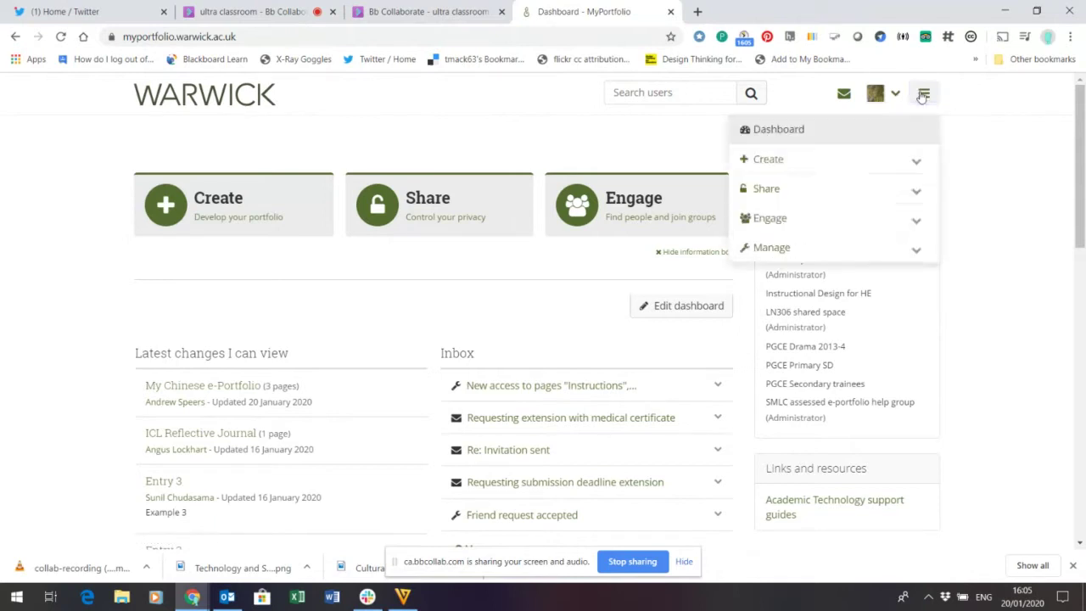
click(764, 165)
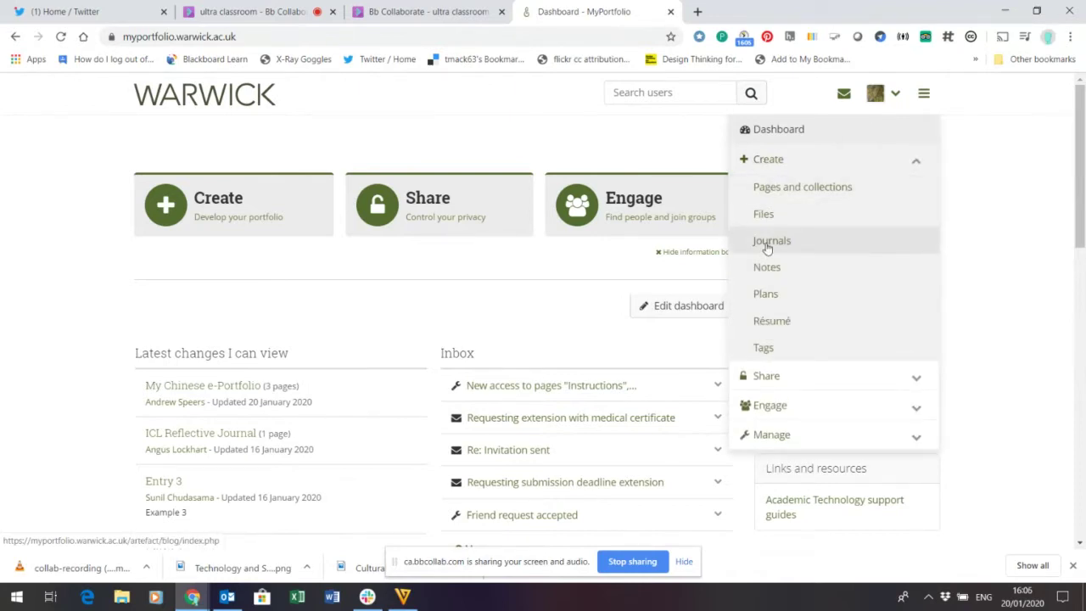
click(767, 243)
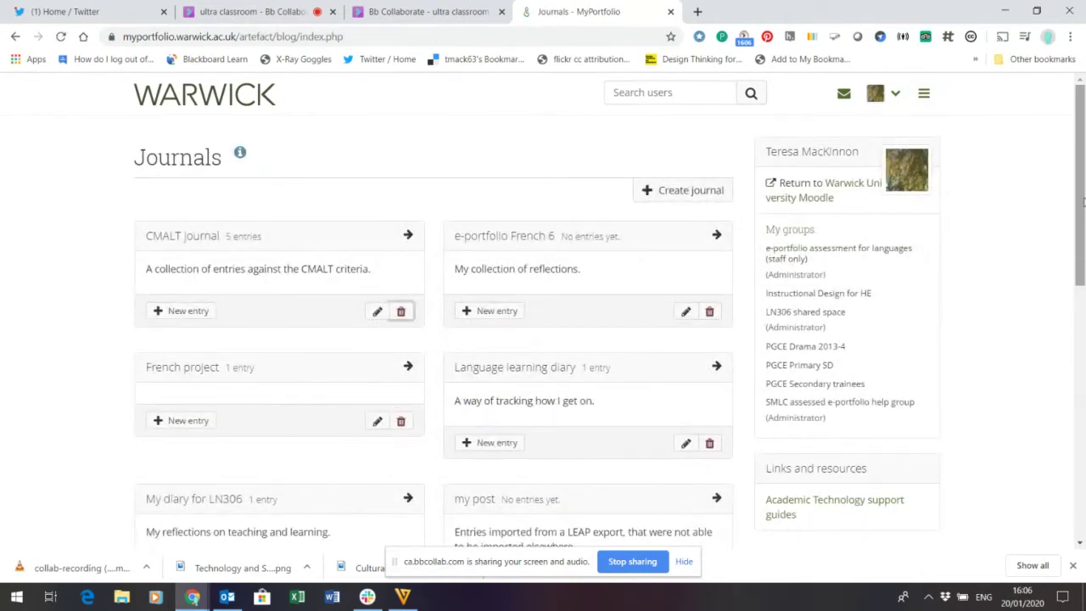
drag(1083, 202, 1083, 265)
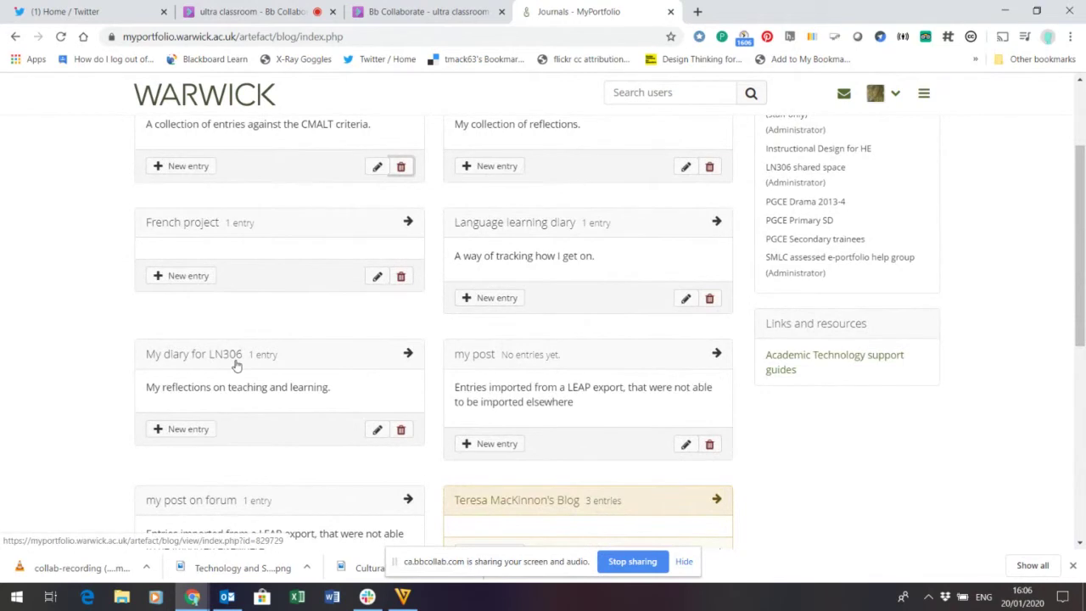
scroll(1071, 459, up, 2)
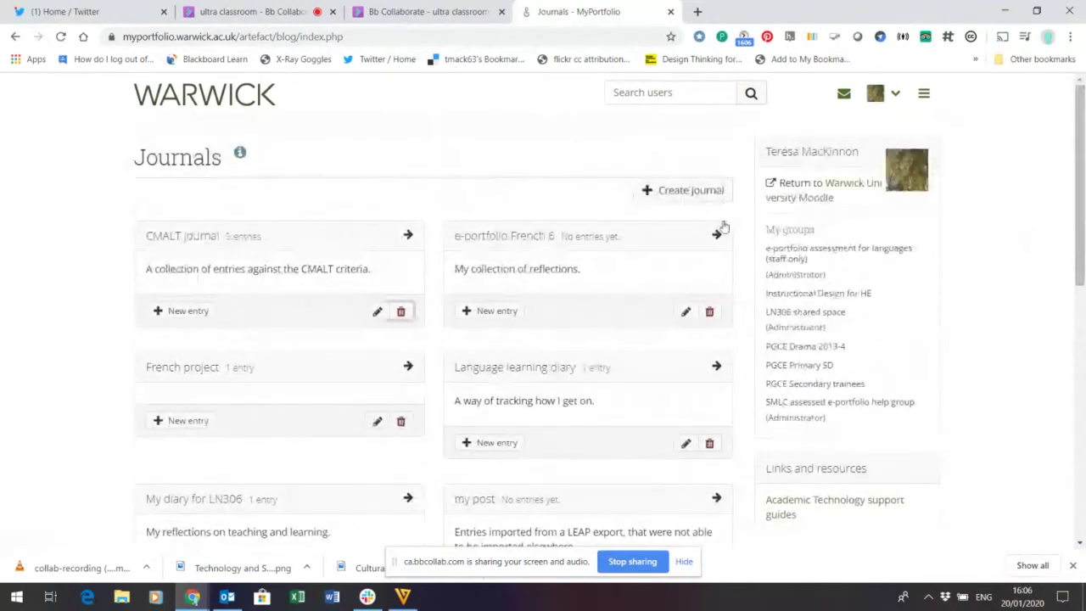
click(695, 190)
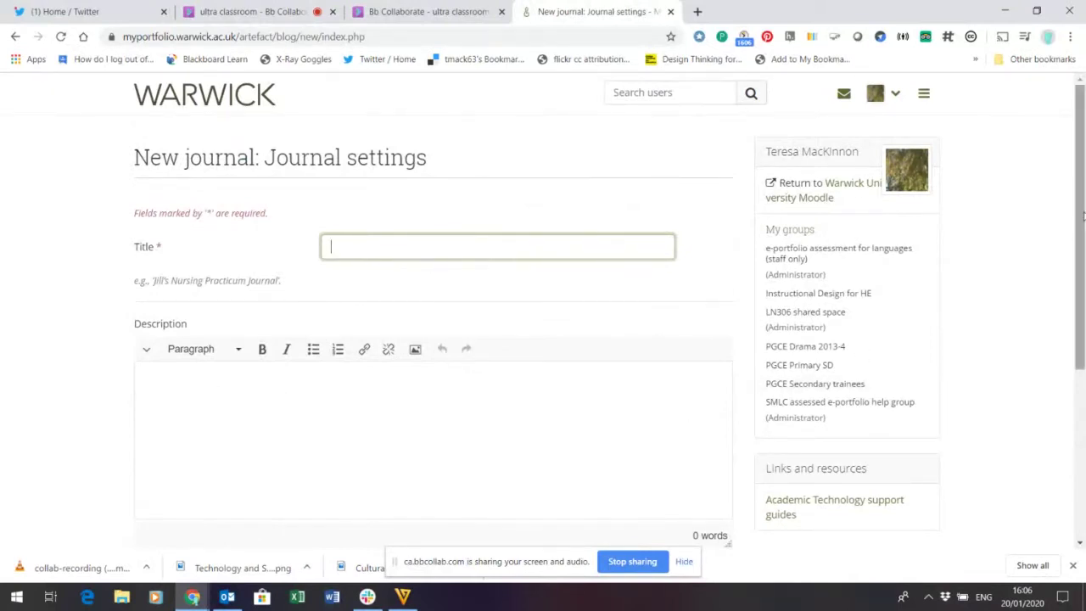
scroll(1083, 217, down, 3)
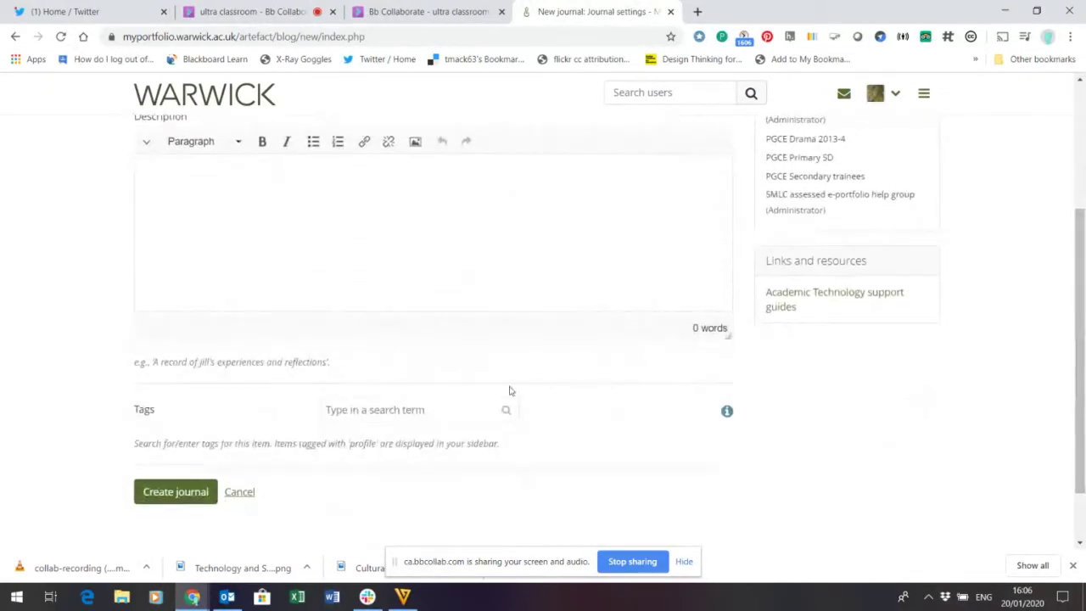
click(250, 495)
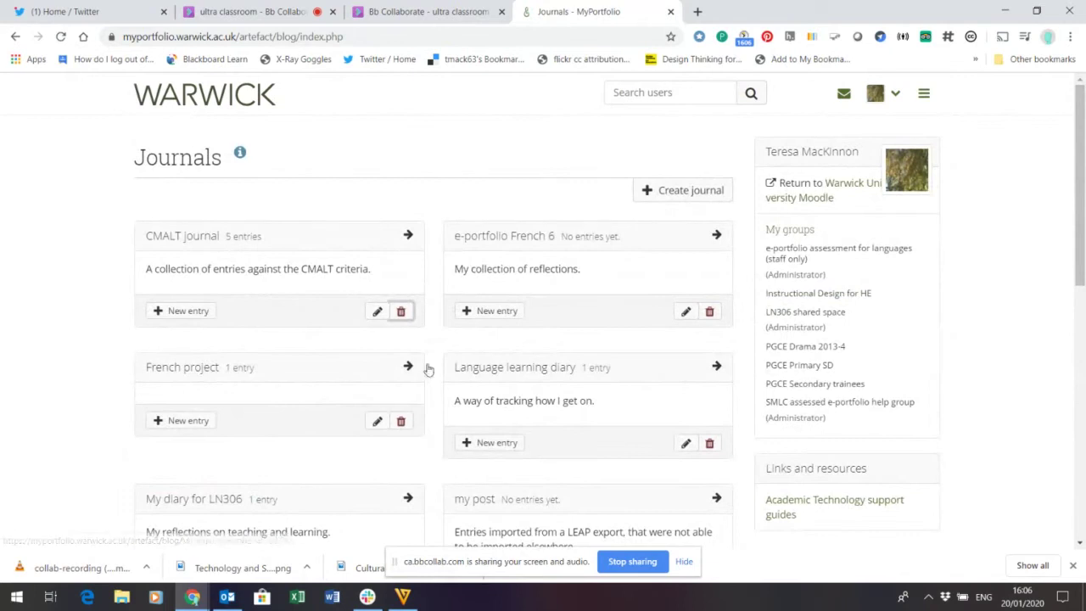
Start a new entry in the journal "My diary for LN306" and title it 19.01.20.
drag(1084, 273, 1084, 341)
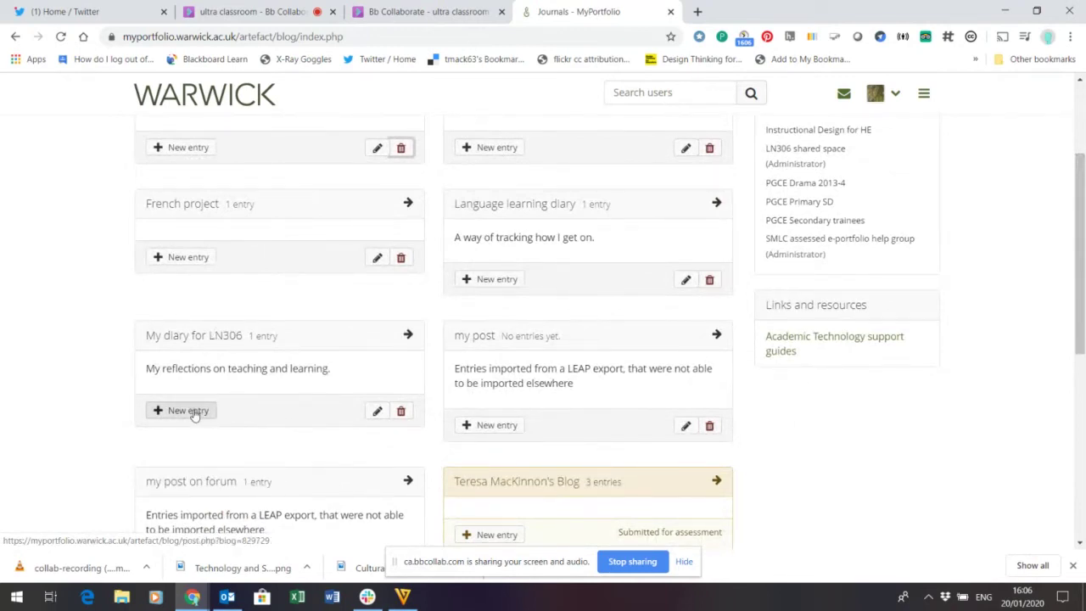
click(211, 339)
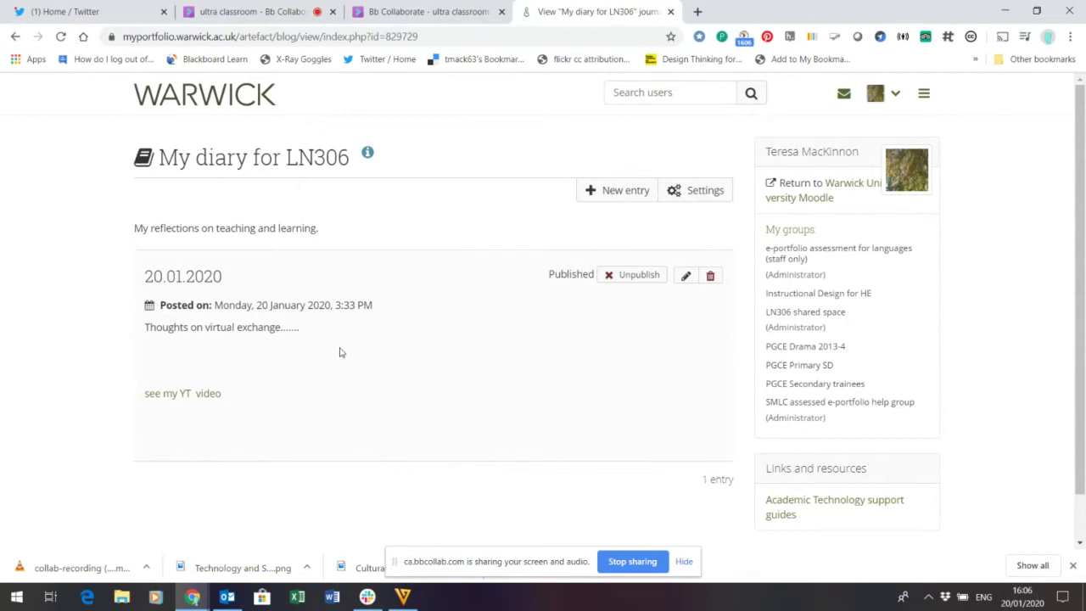
click(617, 192)
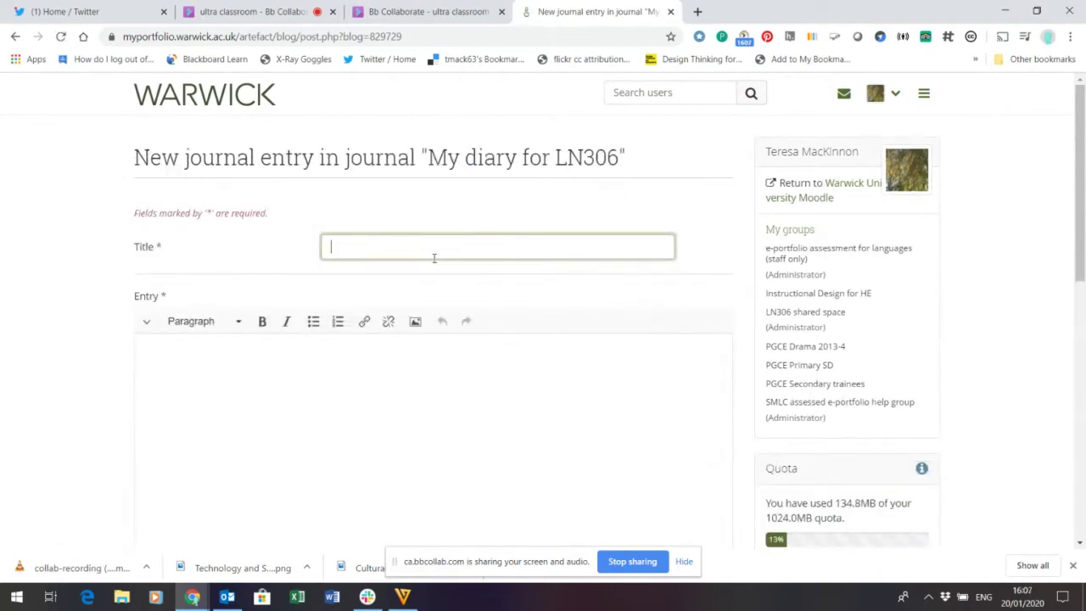
text(19)
text(.02)
text(.20)
Write the entry text as two paragraphs, "Thinking back.." and "This made me think..".
click(278, 347)
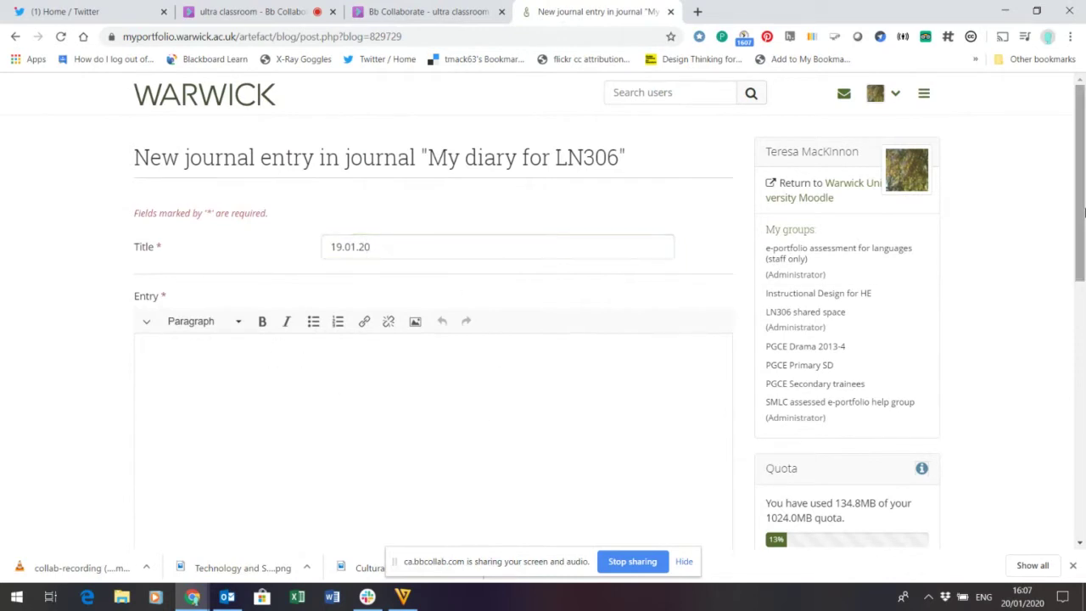
drag(1083, 212, 1081, 256)
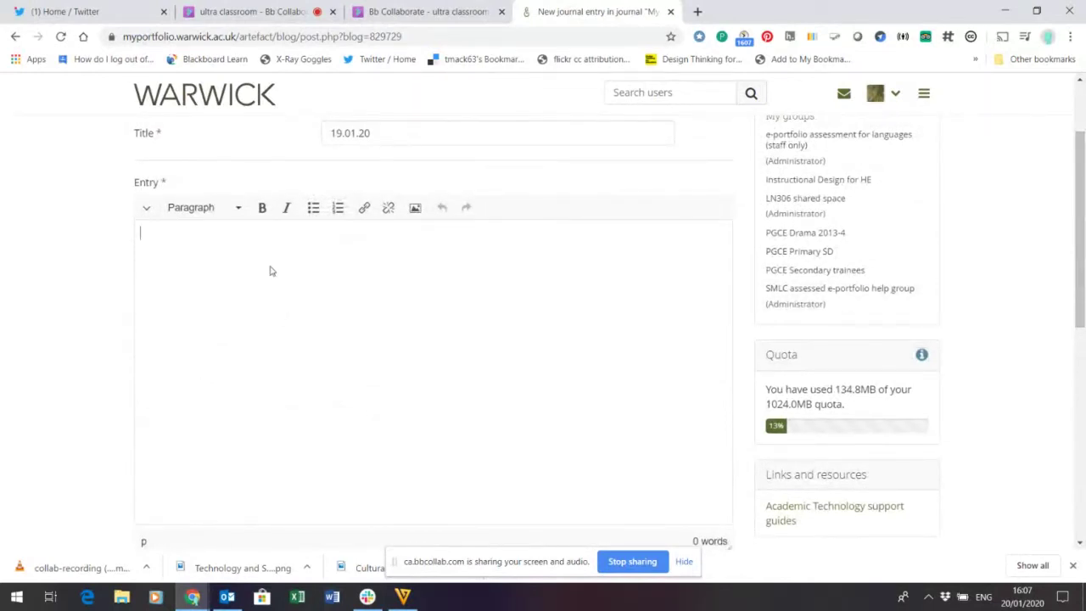
text(Thinking back..)
click(235, 208)
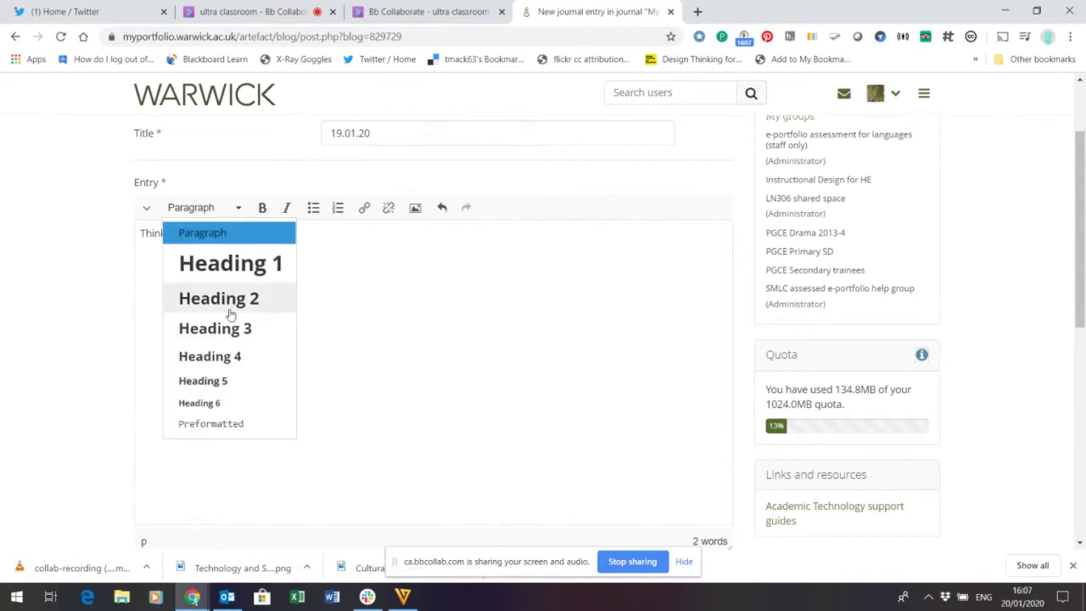
click(374, 318)
text(..)
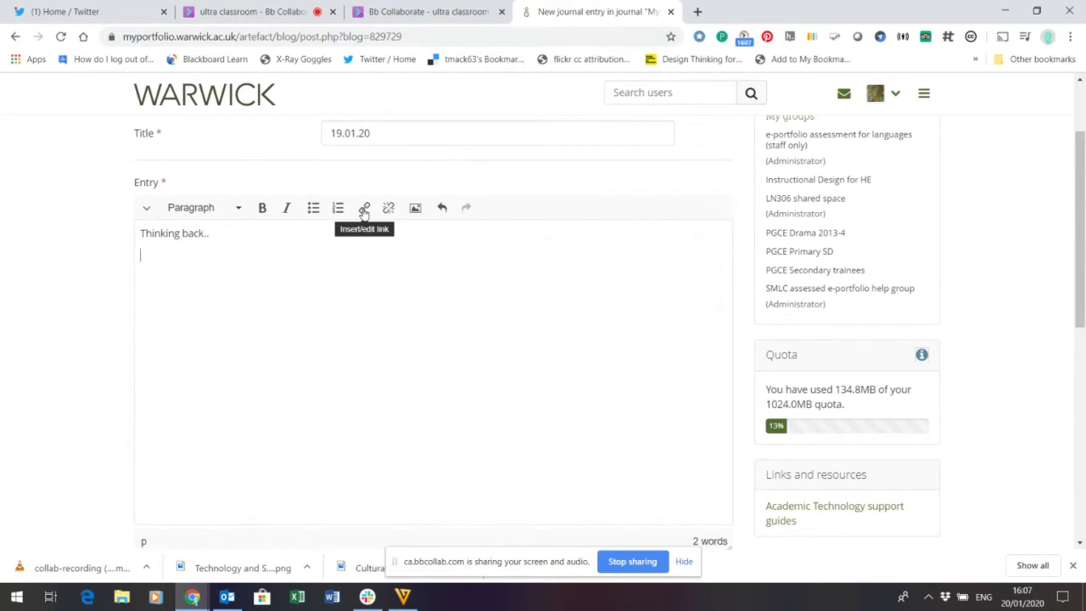
text(This made me think..)
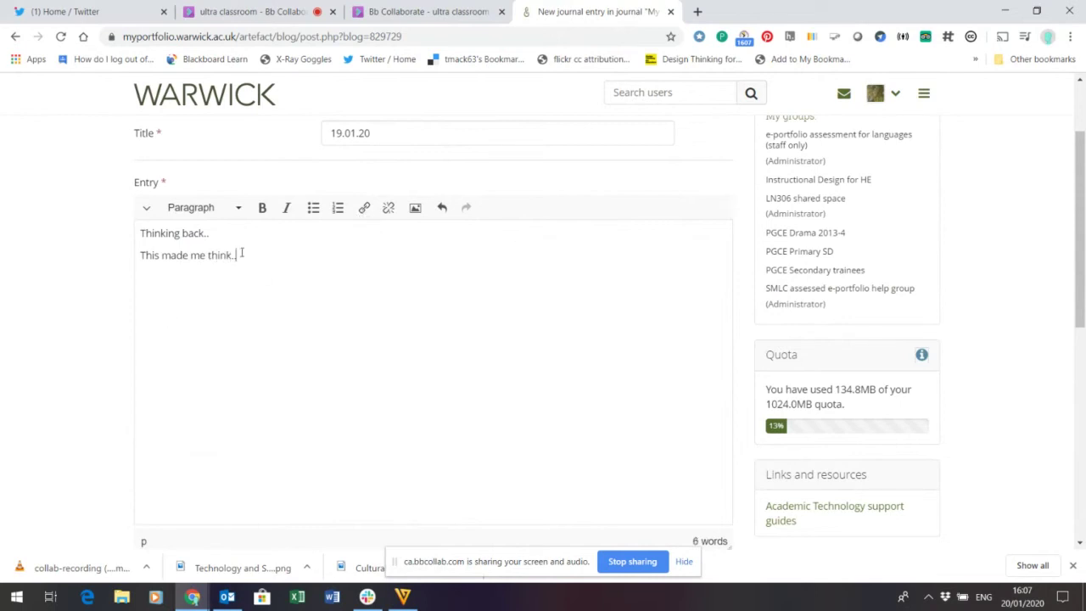
Start inserting a link on the line "This made me think.." and open YouTube in a new tab.
drag(238, 254, 140, 254)
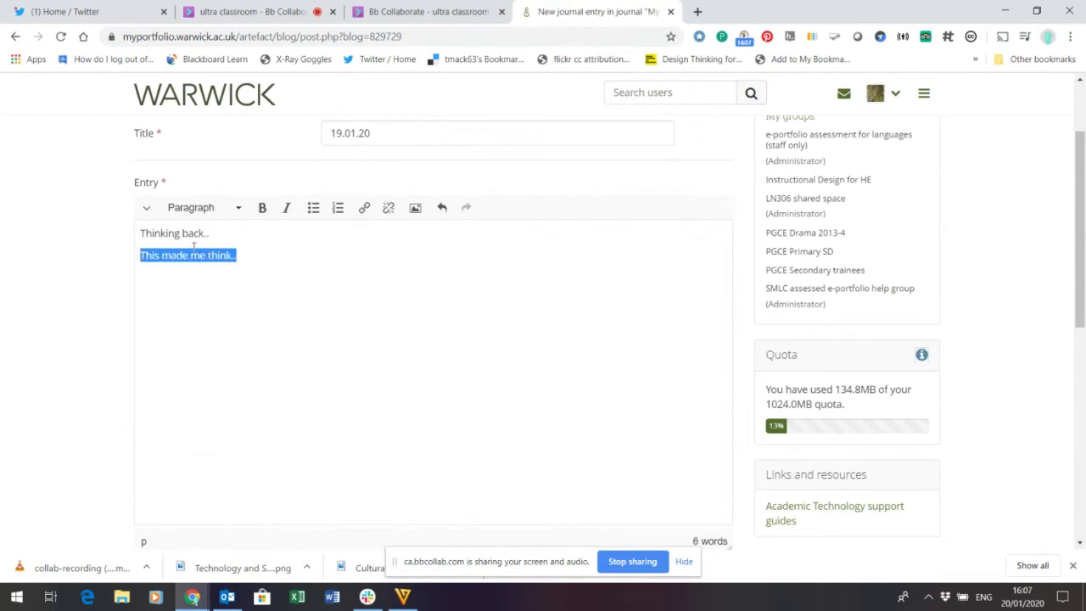
click(364, 209)
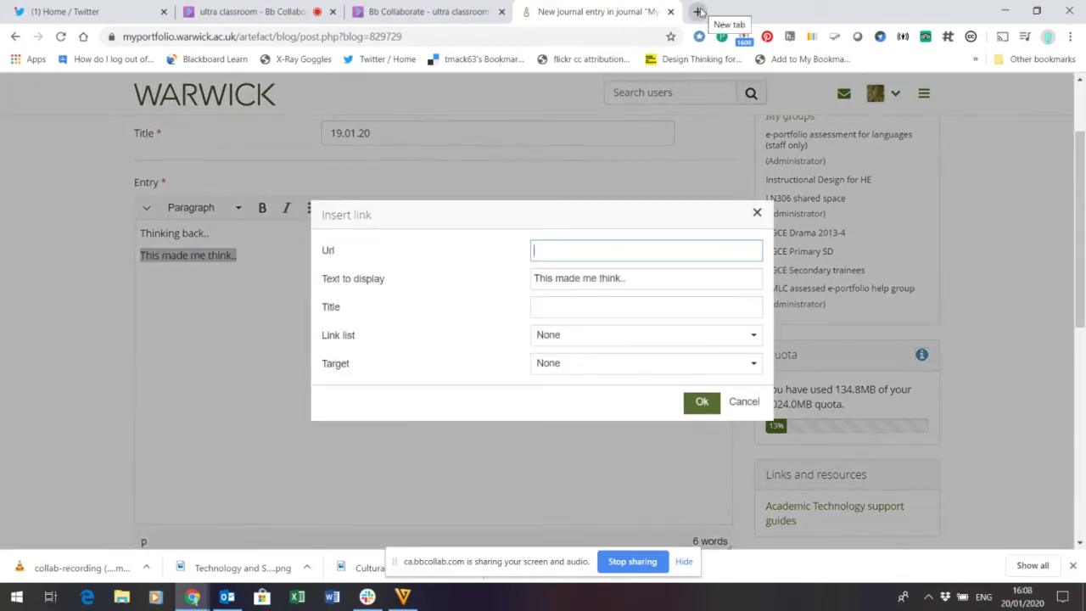
click(698, 12)
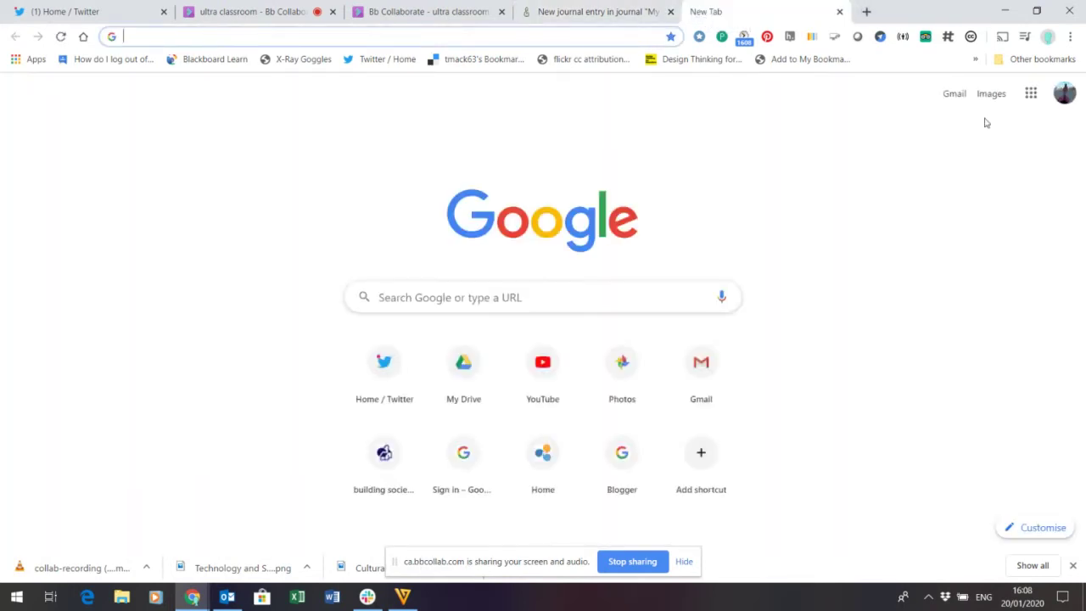
click(1030, 95)
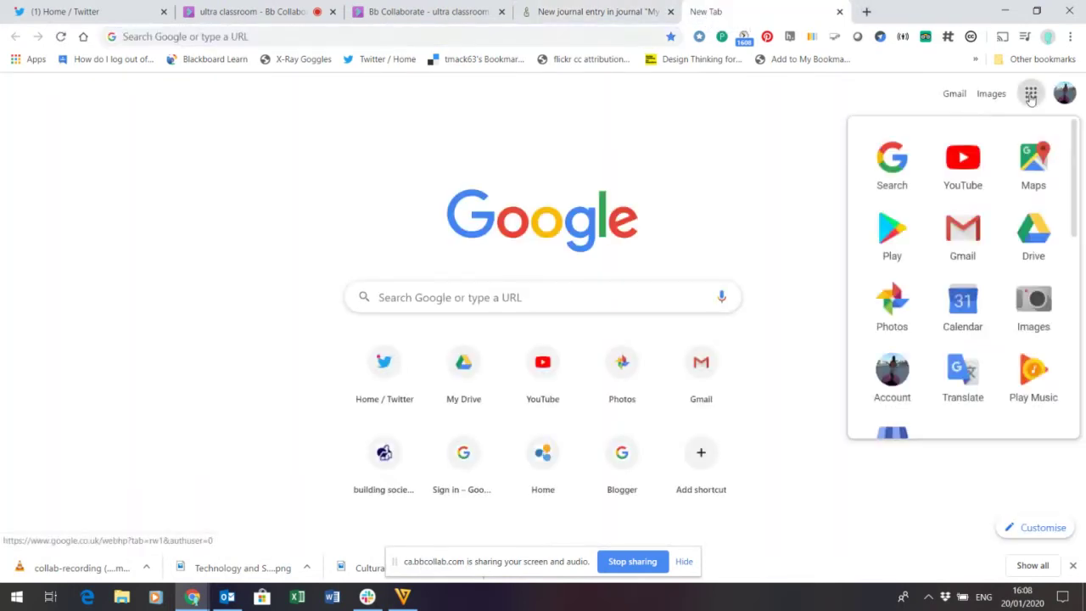
click(953, 166)
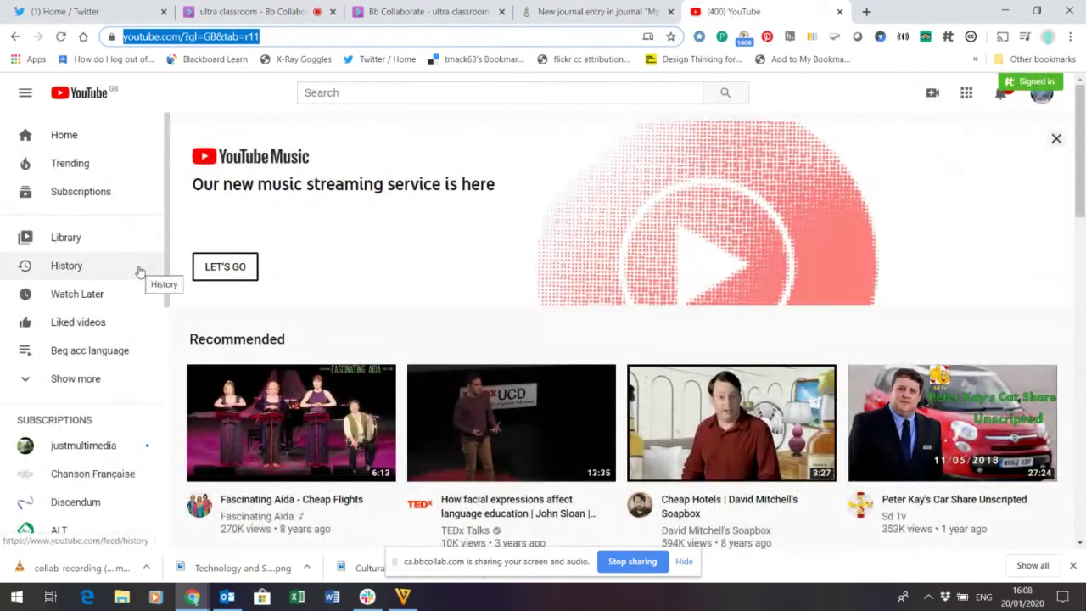
Go to the signed-in account's own channel and open the video "Virtual Exchange Close Encounters" from its videos.
click(326, 93)
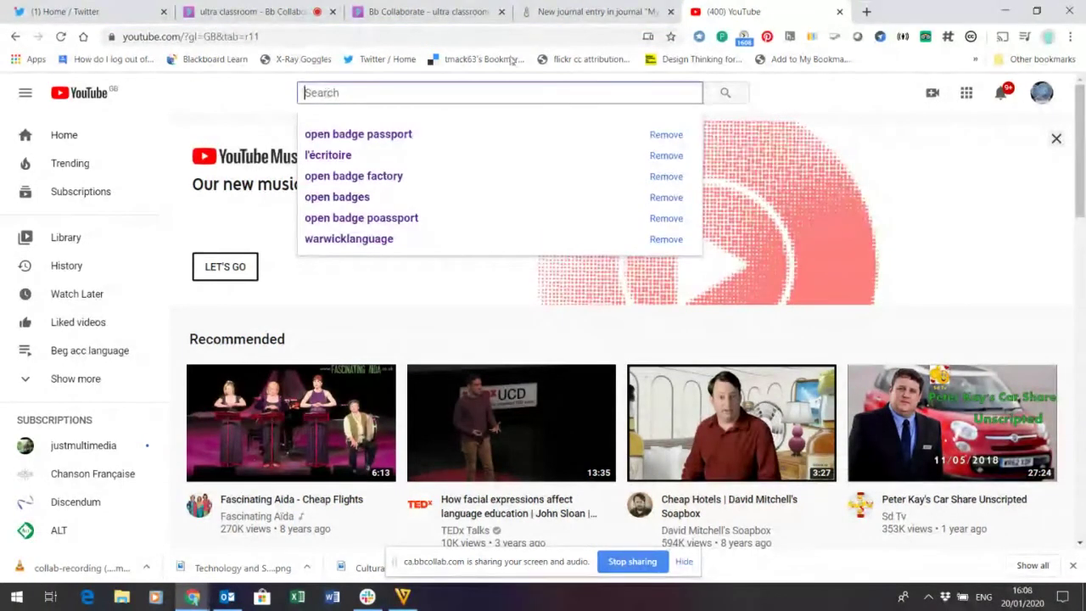
click(1043, 92)
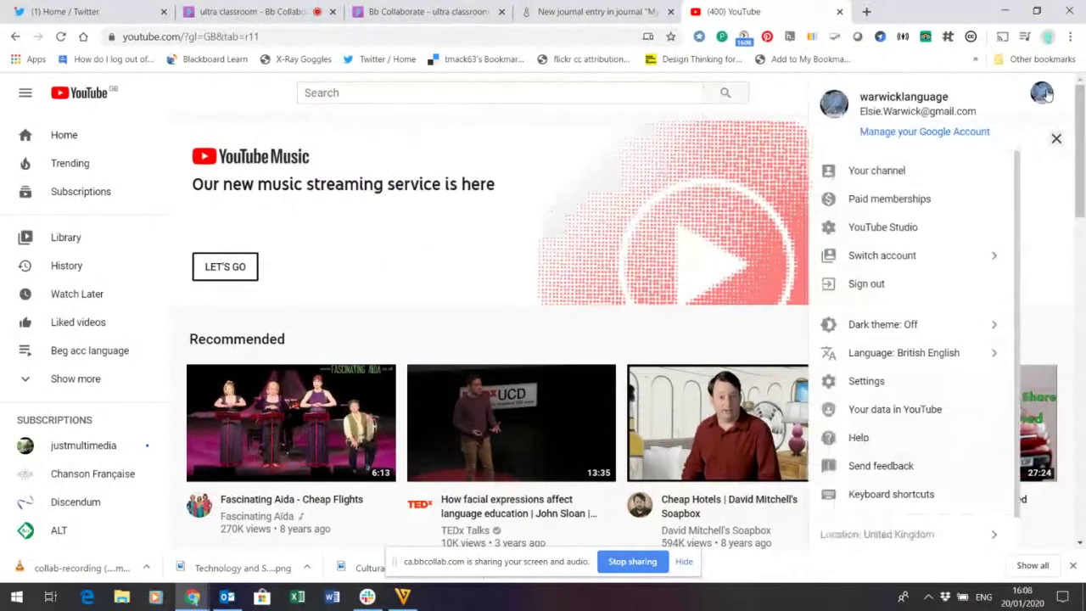
click(861, 173)
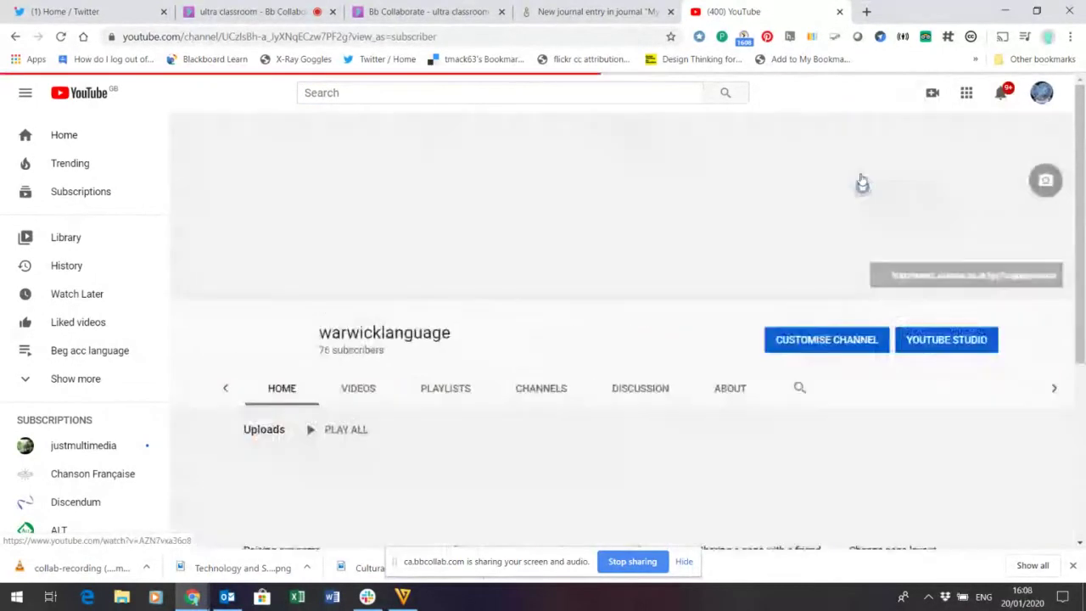
click(862, 180)
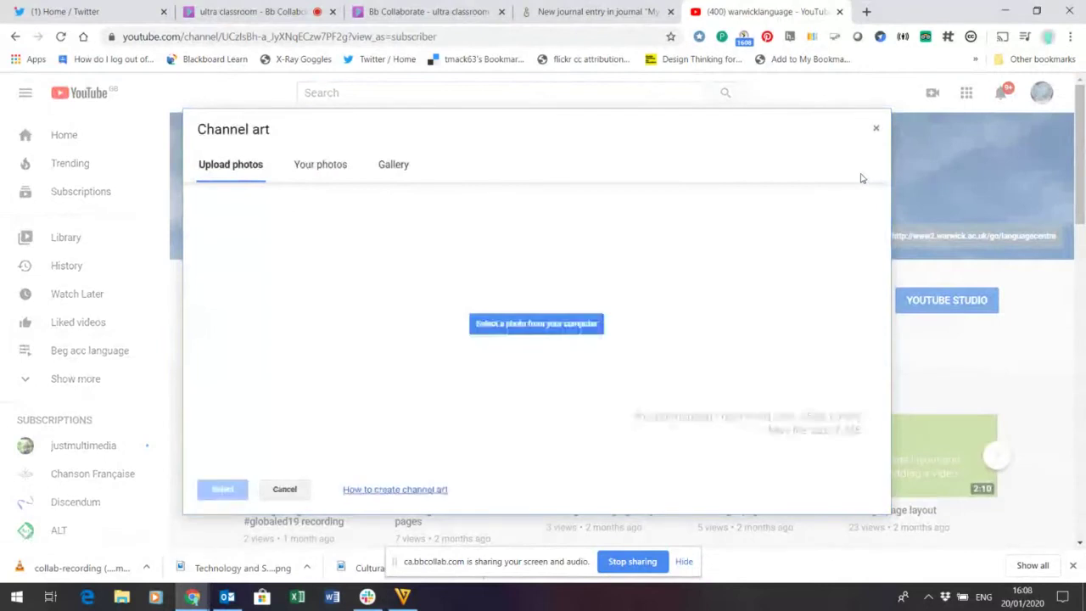
click(876, 129)
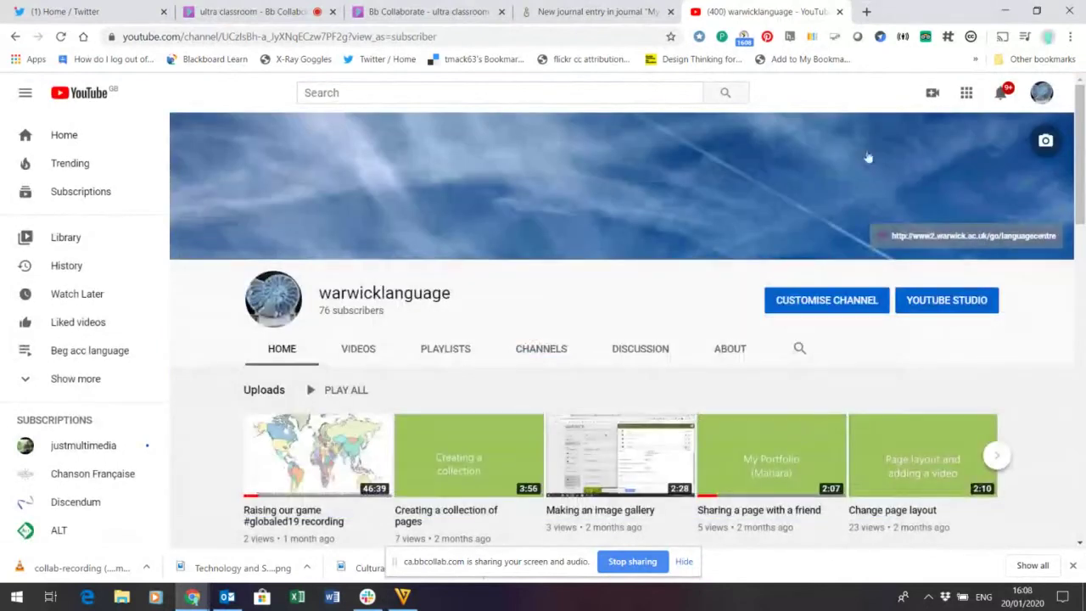
click(348, 355)
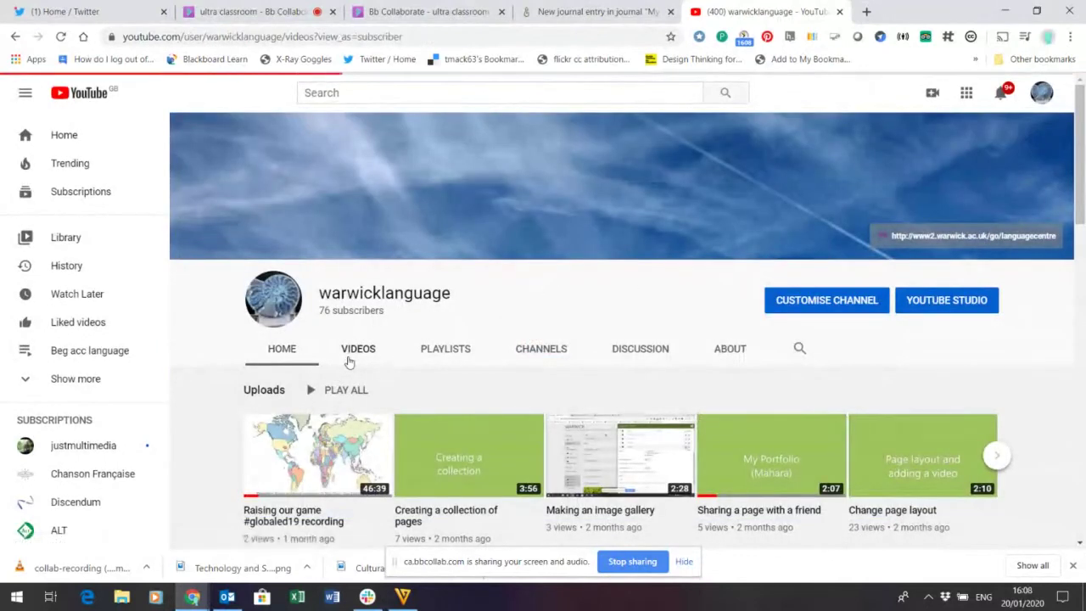
drag(1083, 221, 1083, 311)
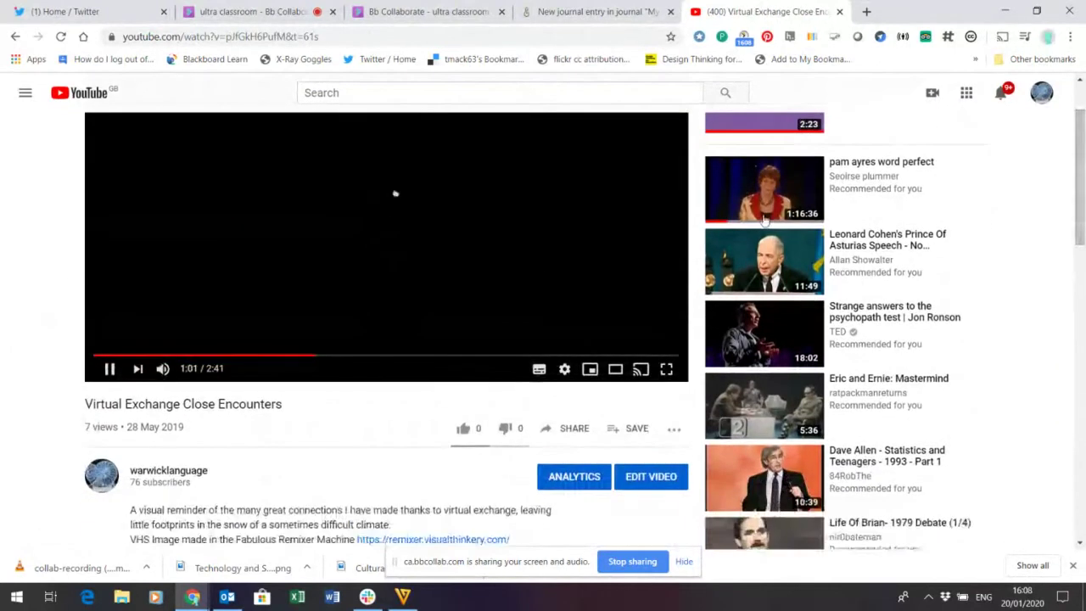
Pause the video and copy its share link.
click(109, 369)
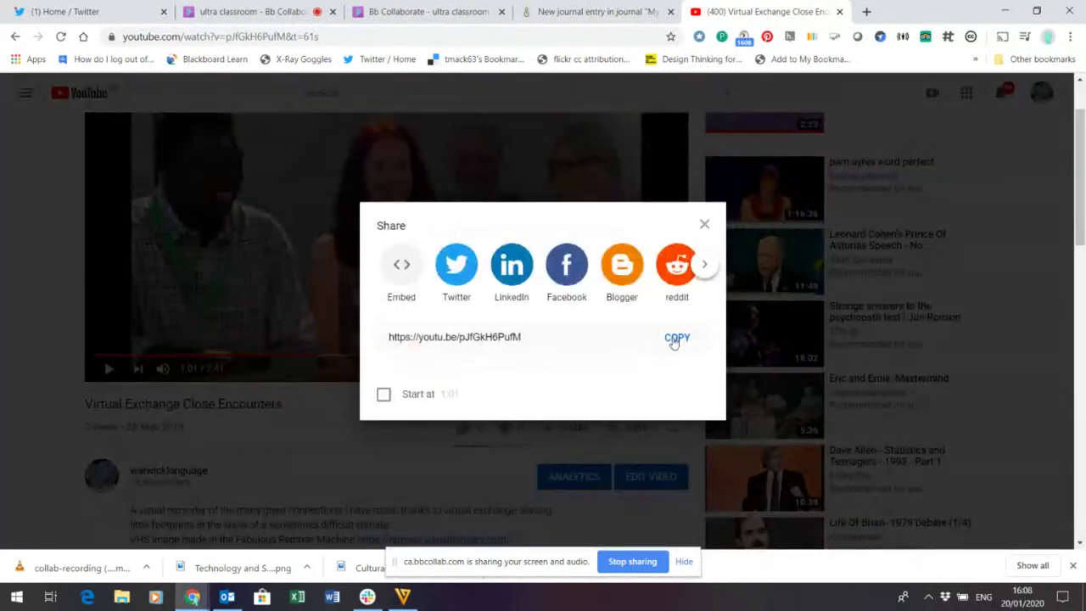
click(676, 338)
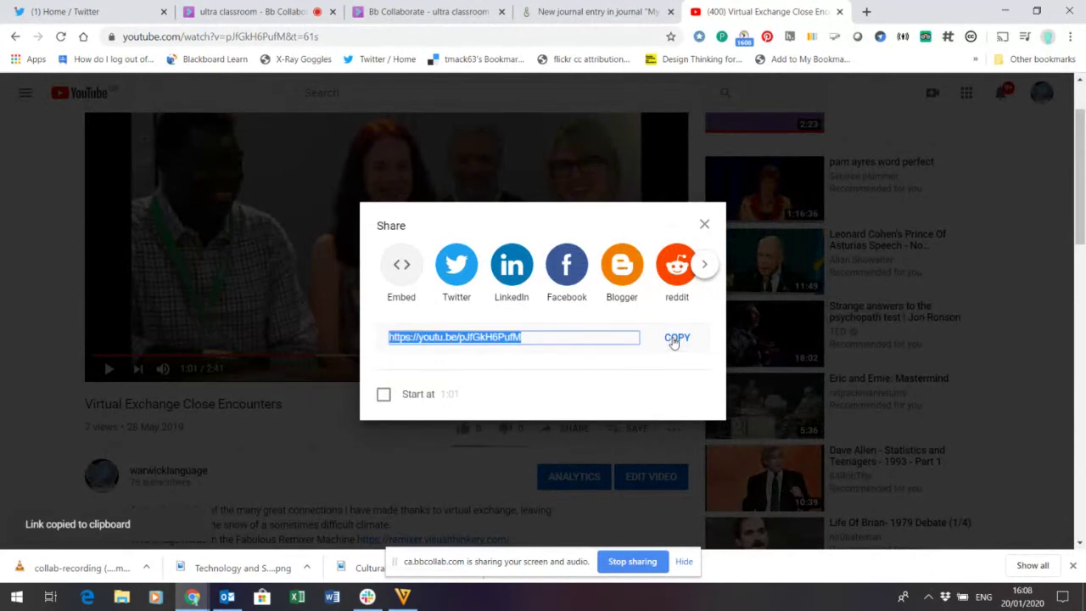
key(Escape)
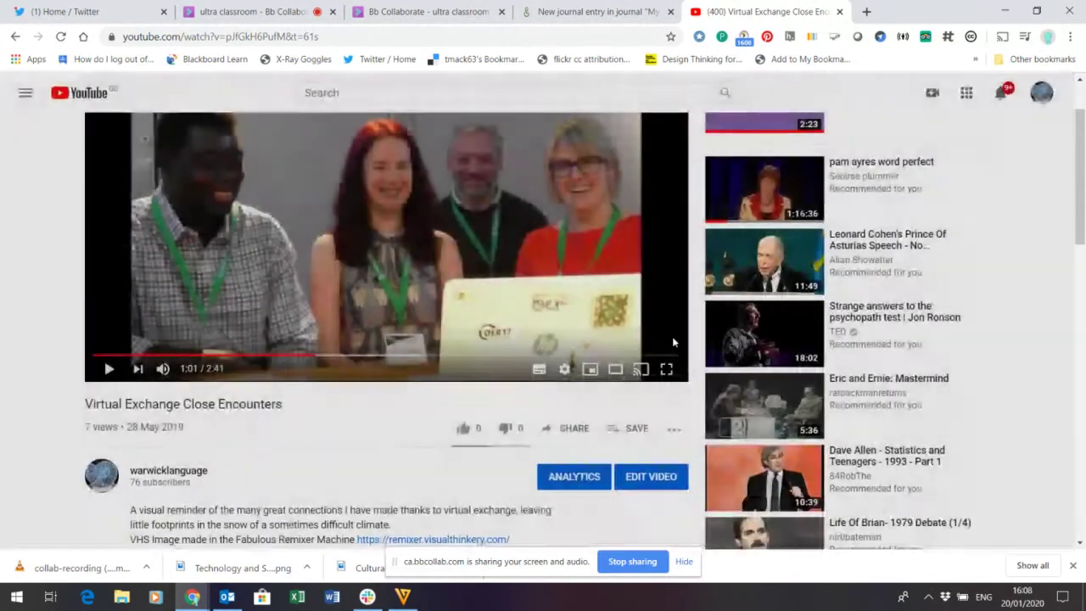
click(560, 14)
key(ctrl+v)
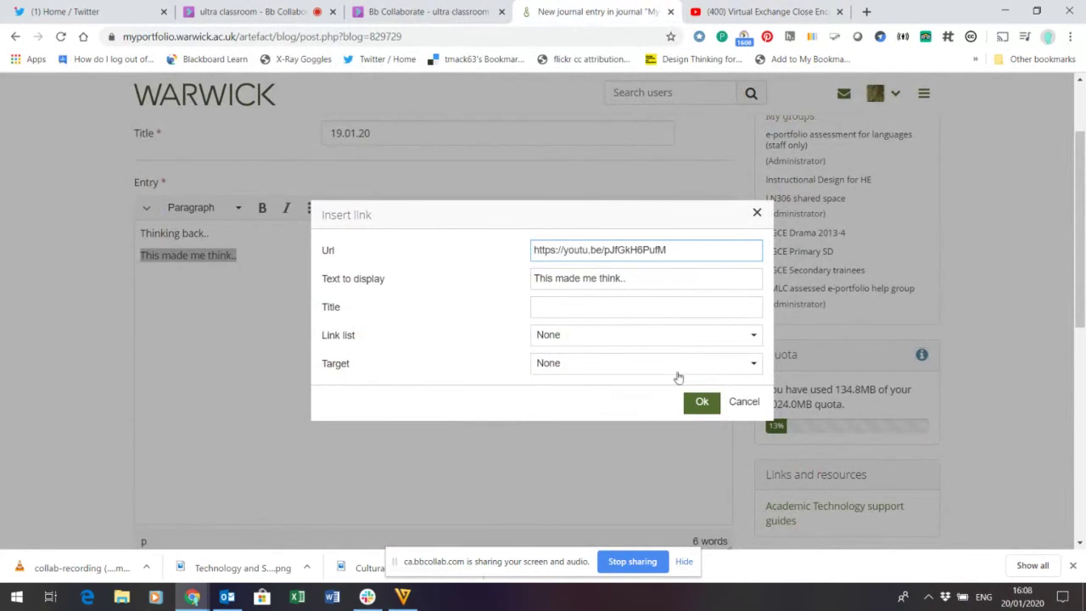
click(701, 403)
click(502, 382)
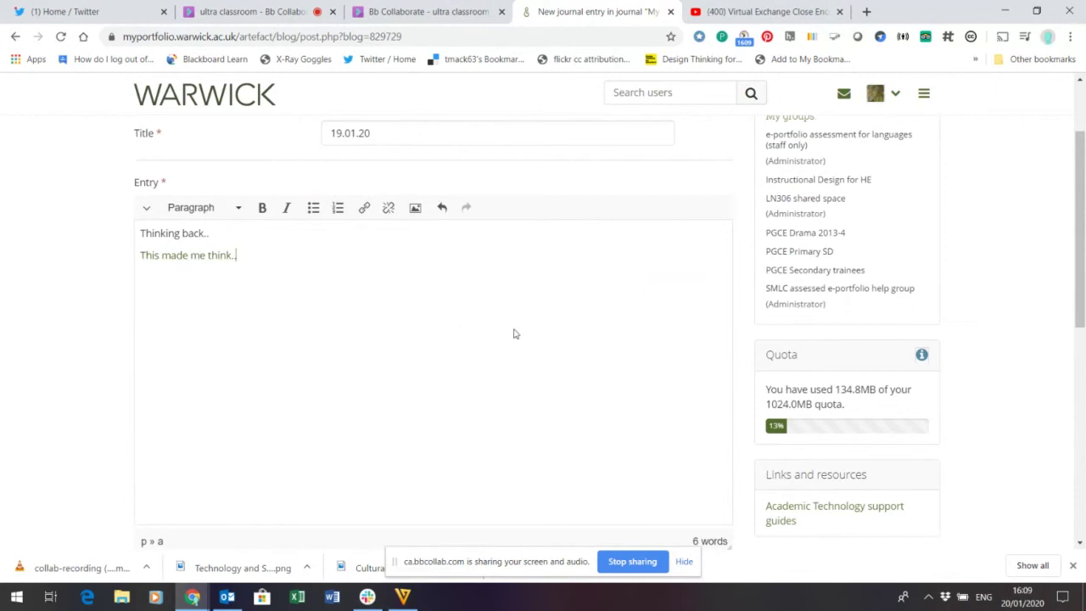
drag(1084, 187, 1084, 370)
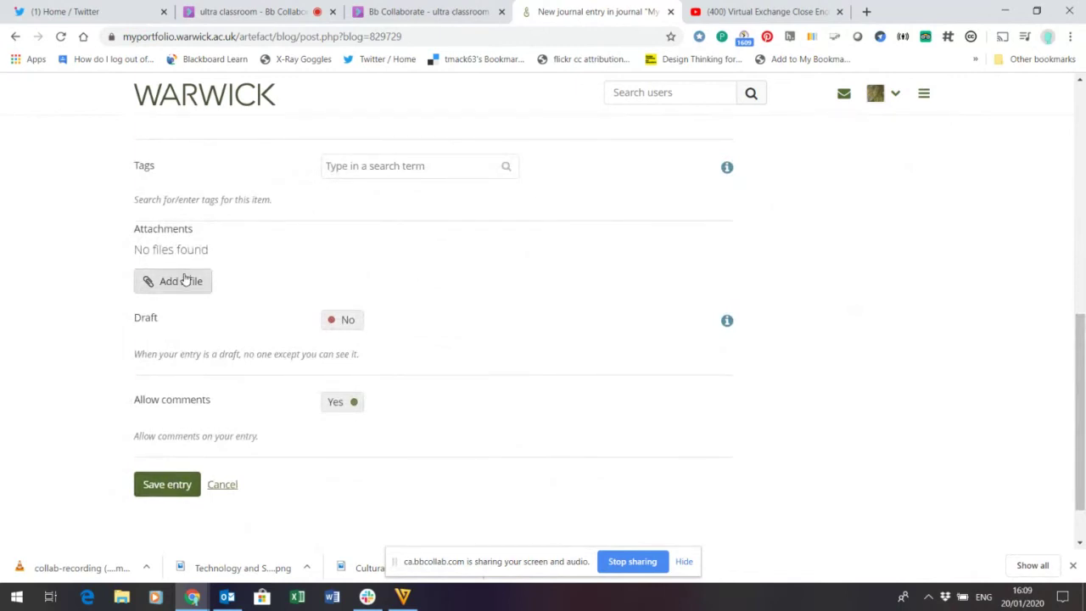
click(163, 490)
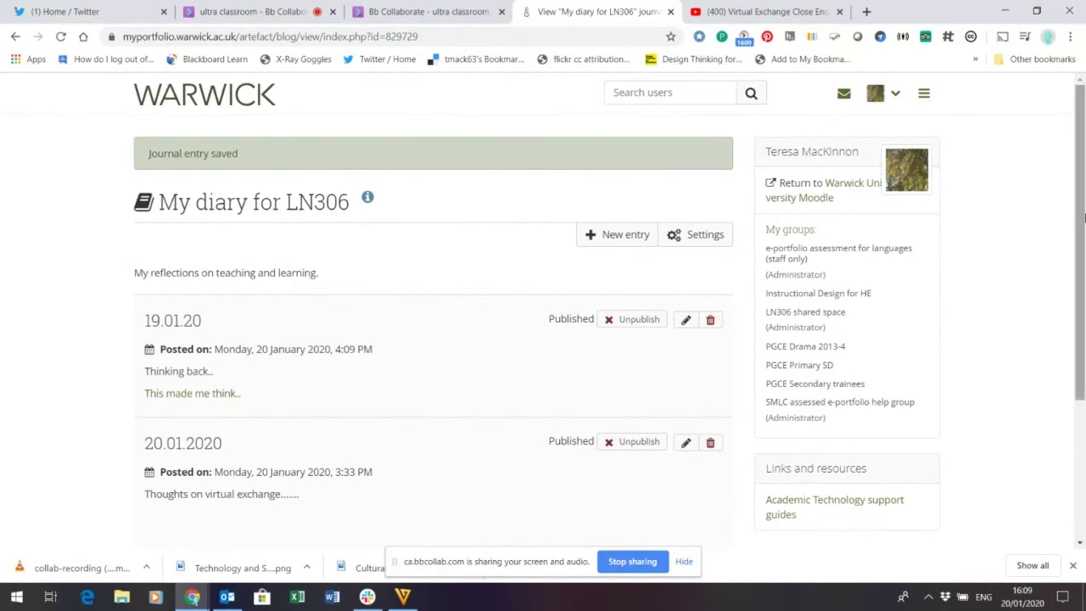
Review the saved journal entries and go to the overview of pages and collections.
drag(1082, 219, 1083, 283)
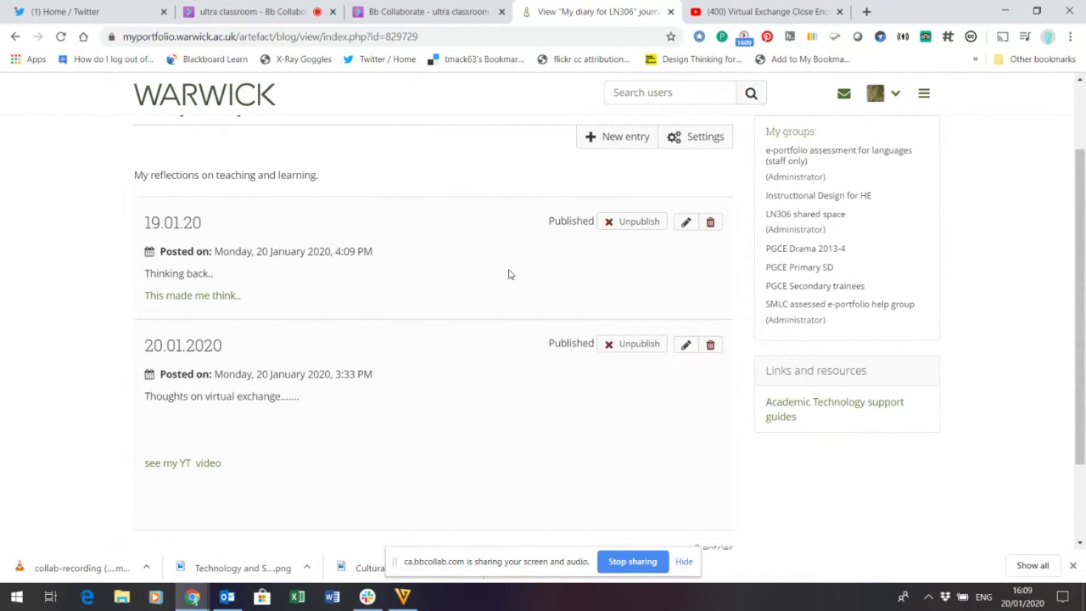
drag(1080, 217, 1084, 135)
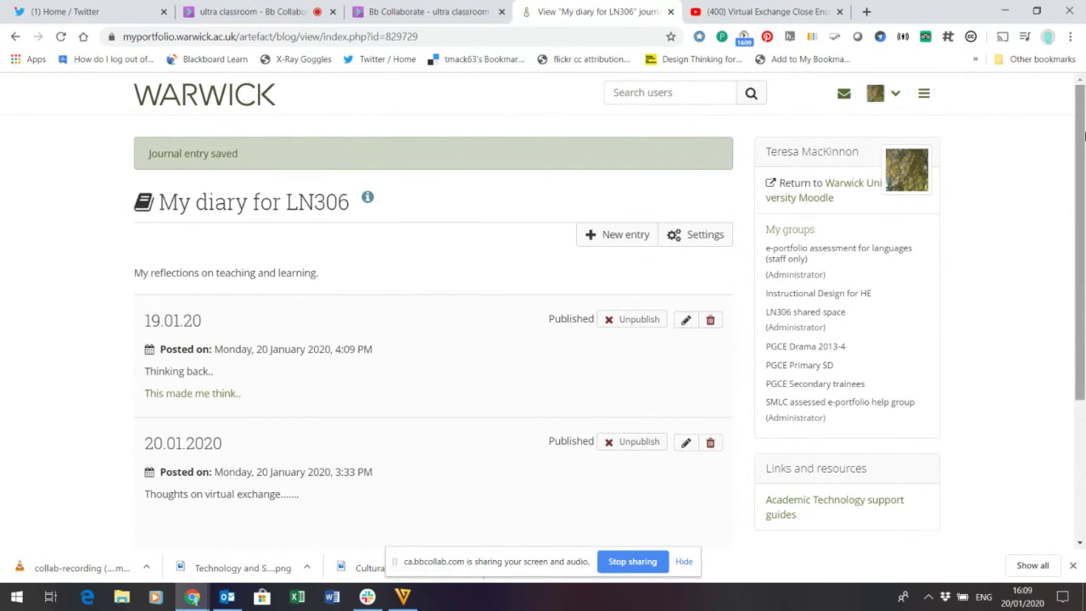
click(923, 96)
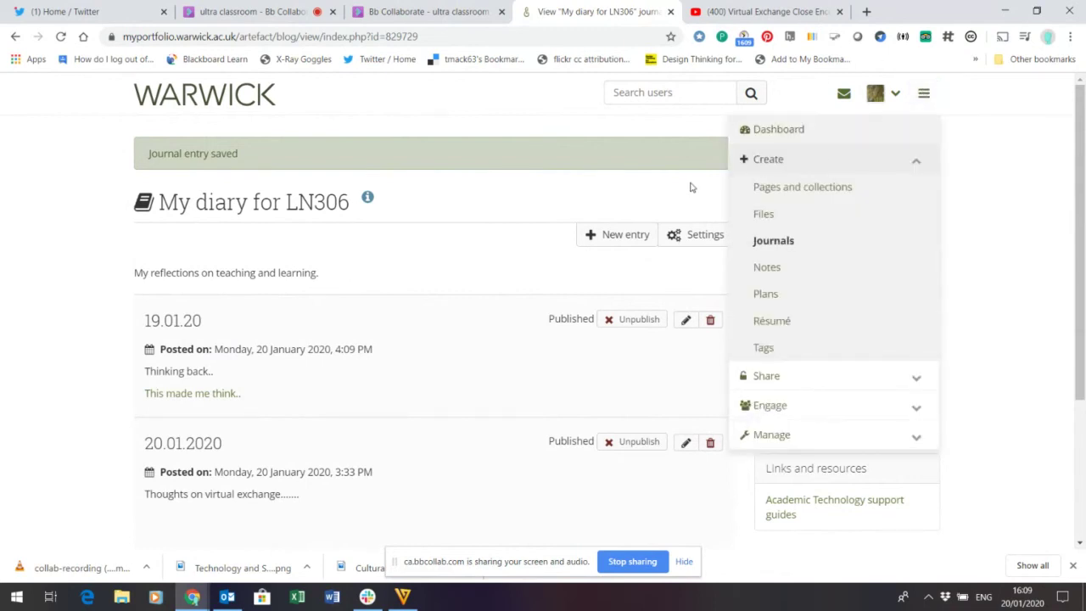
click(770, 189)
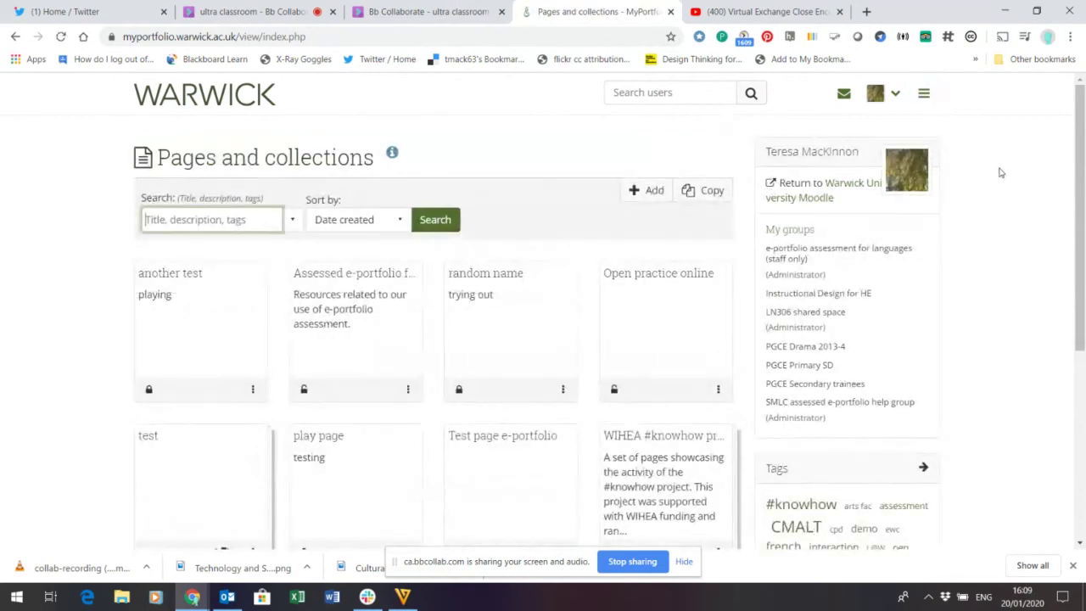
scroll(1079, 169, down, 1)
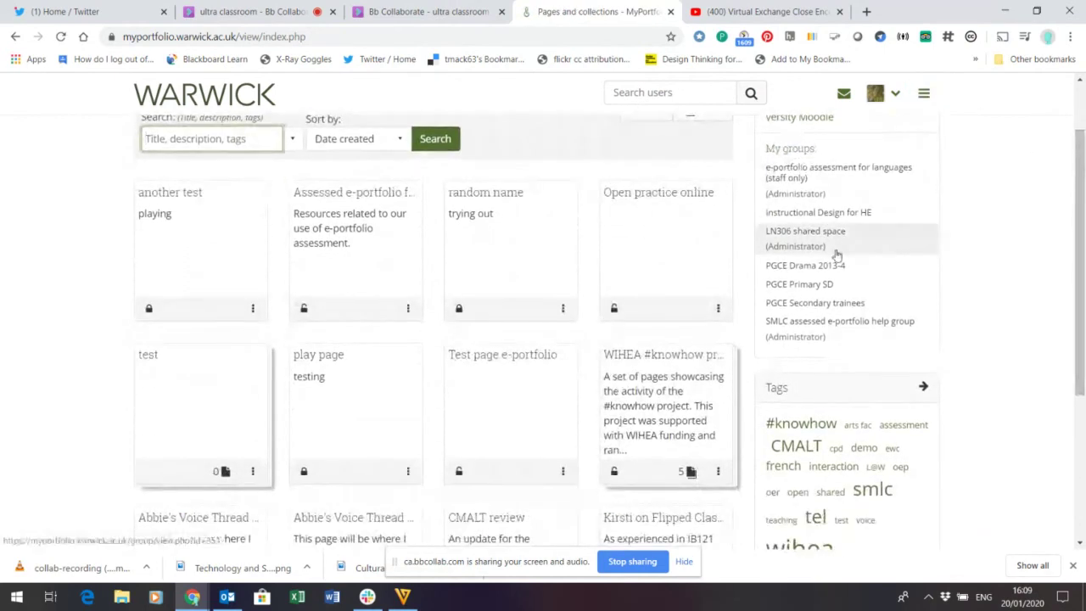
Open "play page" from the pages and collections overview for editing.
click(150, 356)
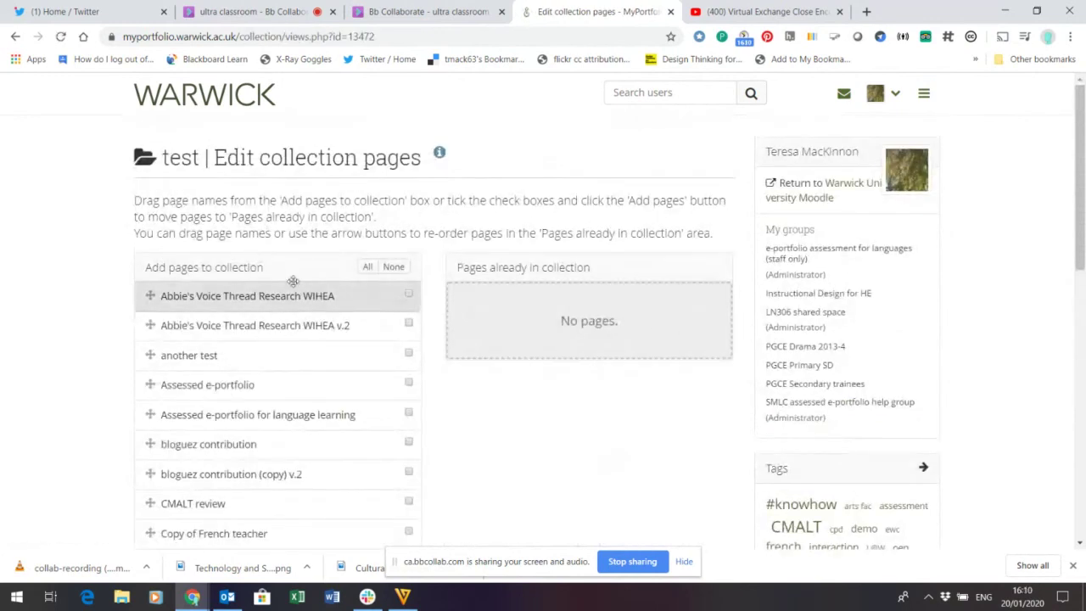
click(15, 36)
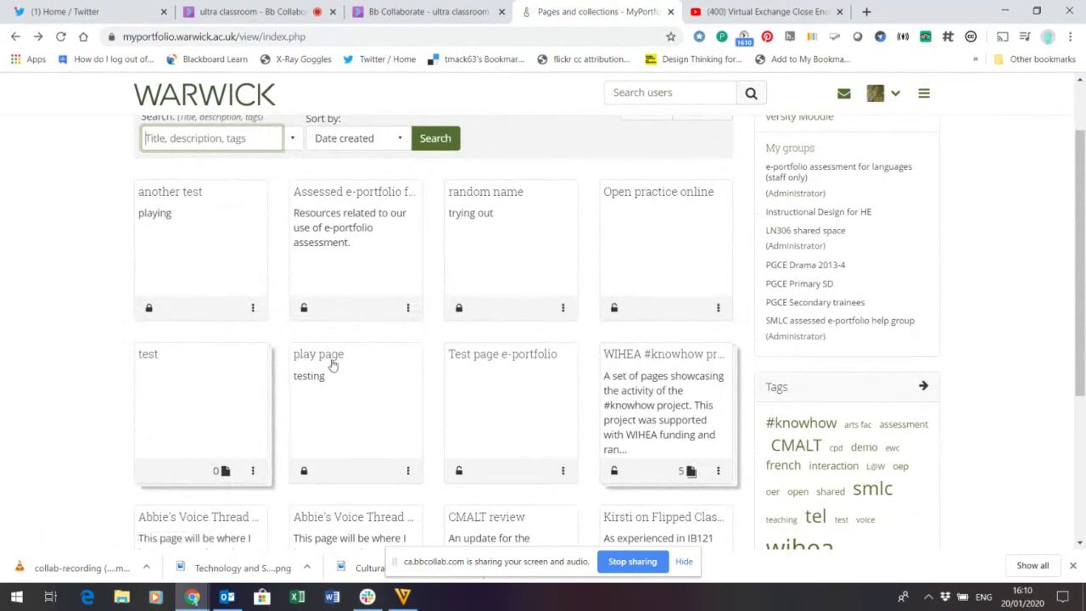
click(334, 358)
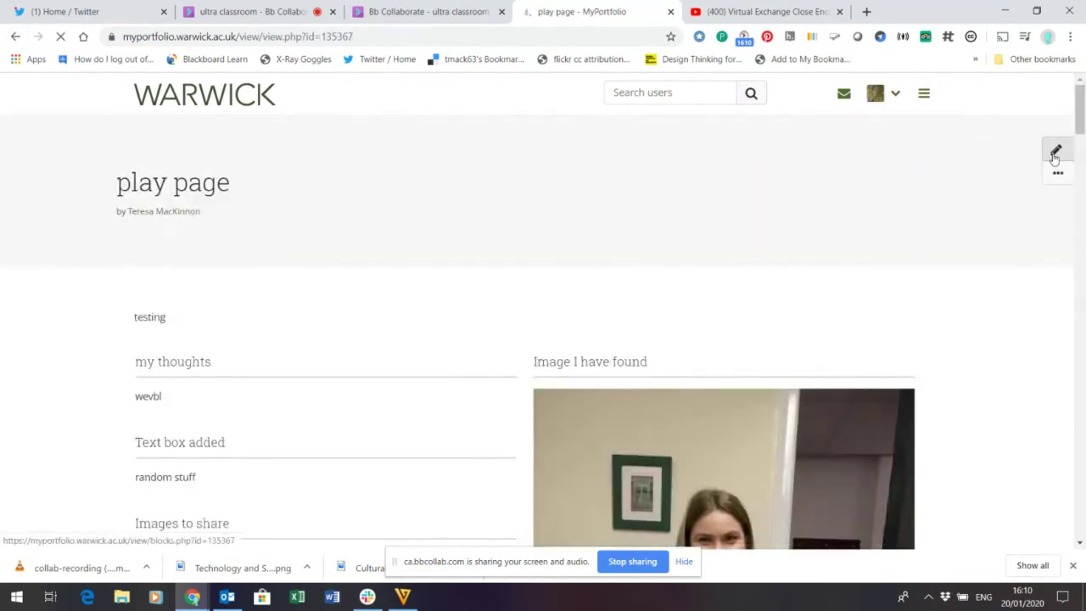
click(1056, 158)
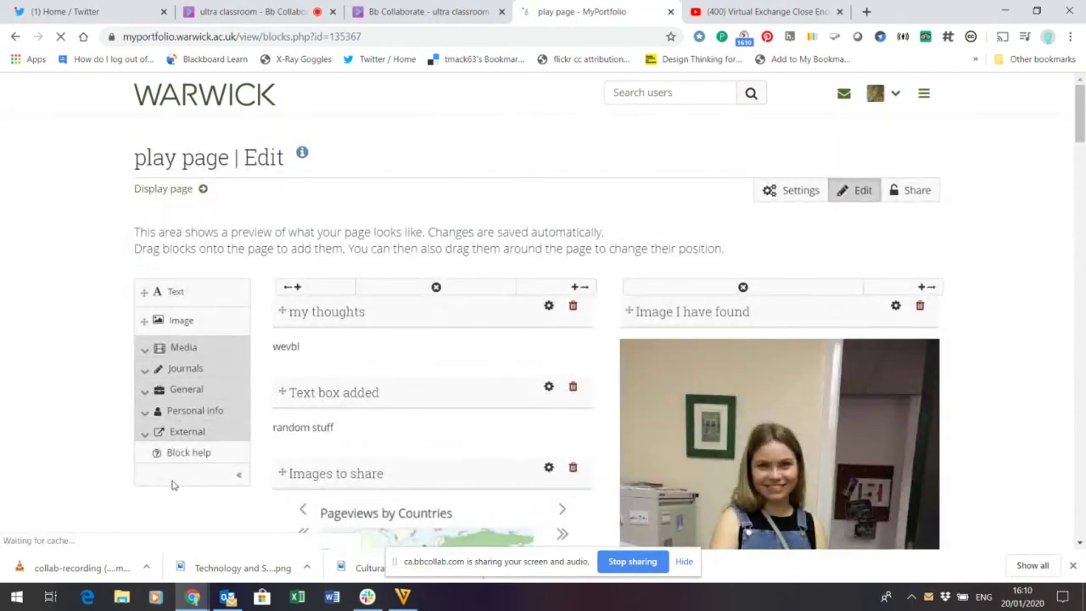
Add a Recent journal entries block to the first column of the page, above "my thoughts".
click(175, 371)
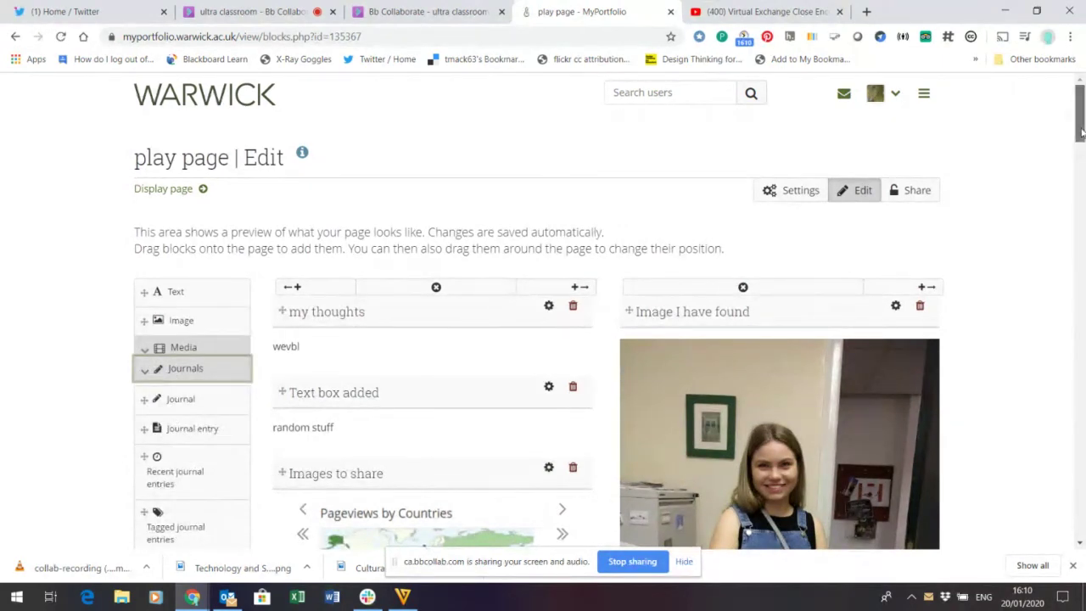
scroll(1082, 144, down, 2)
drag(1083, 145, 1083, 145)
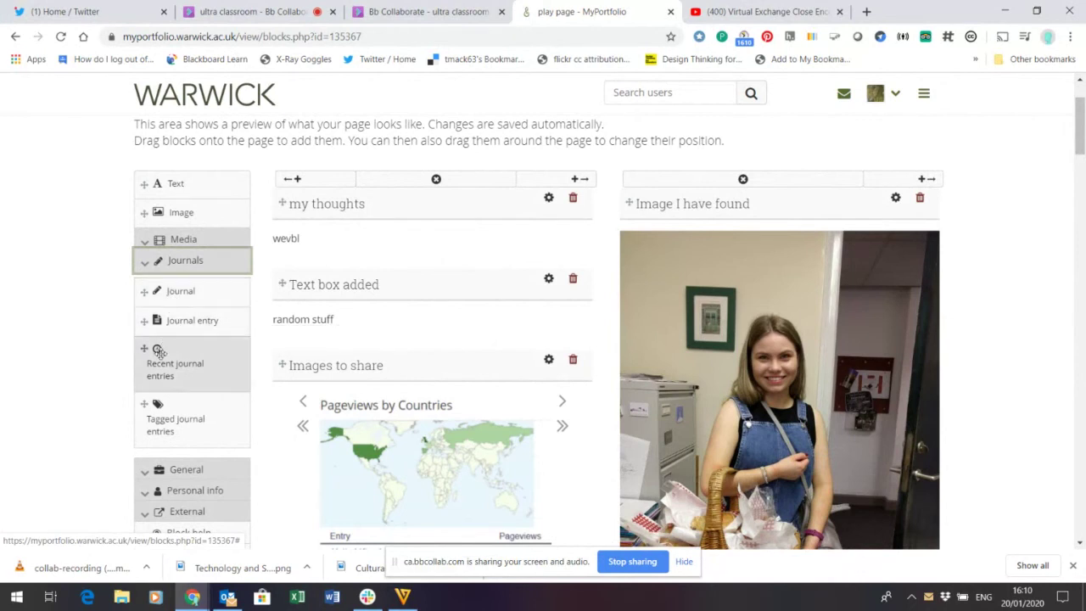
drag(158, 351, 405, 214)
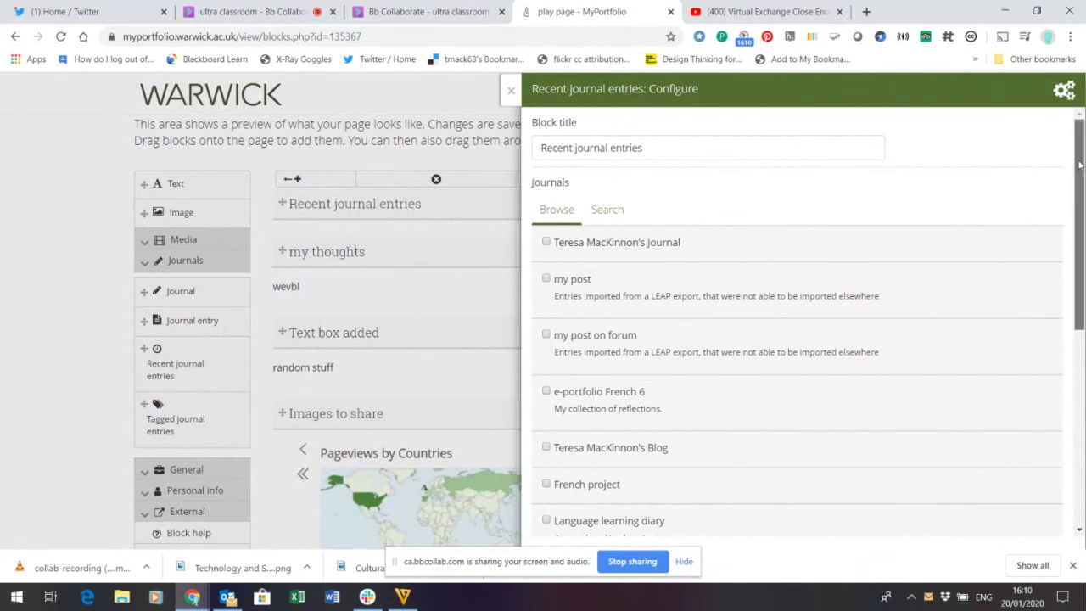
Choose the "My diary for LN306" journal as the block's source and save the block configuration.
drag(1079, 165, 1073, 306)
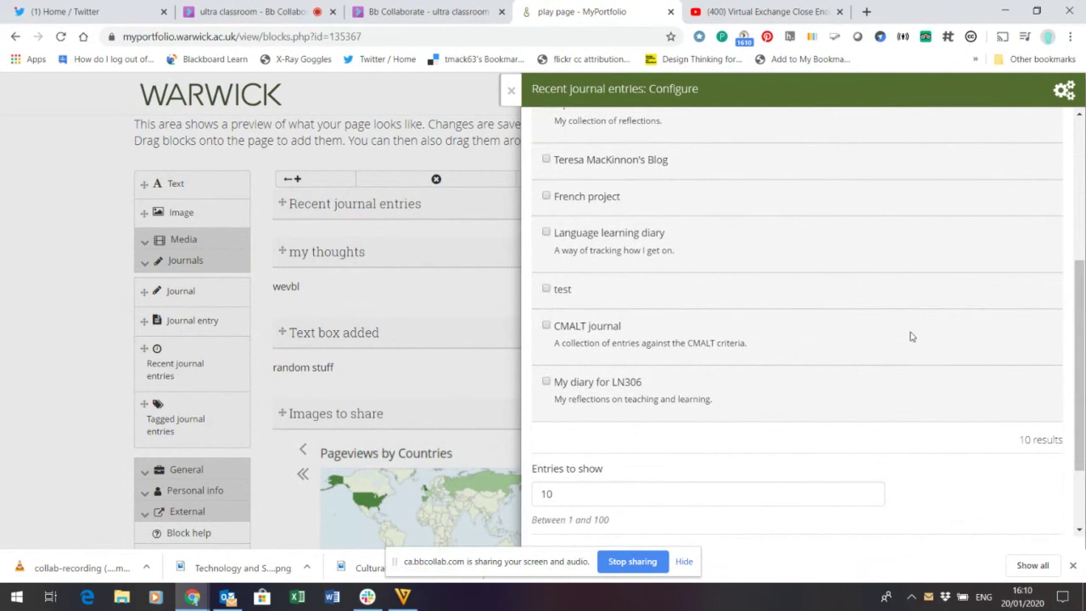
click(546, 383)
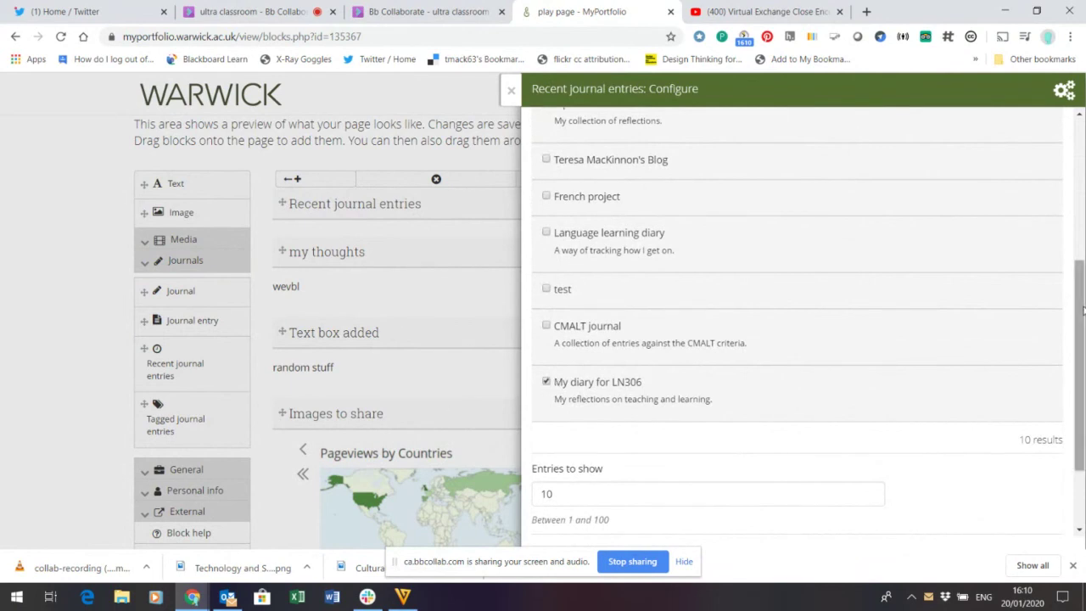
drag(1083, 337, 1084, 387)
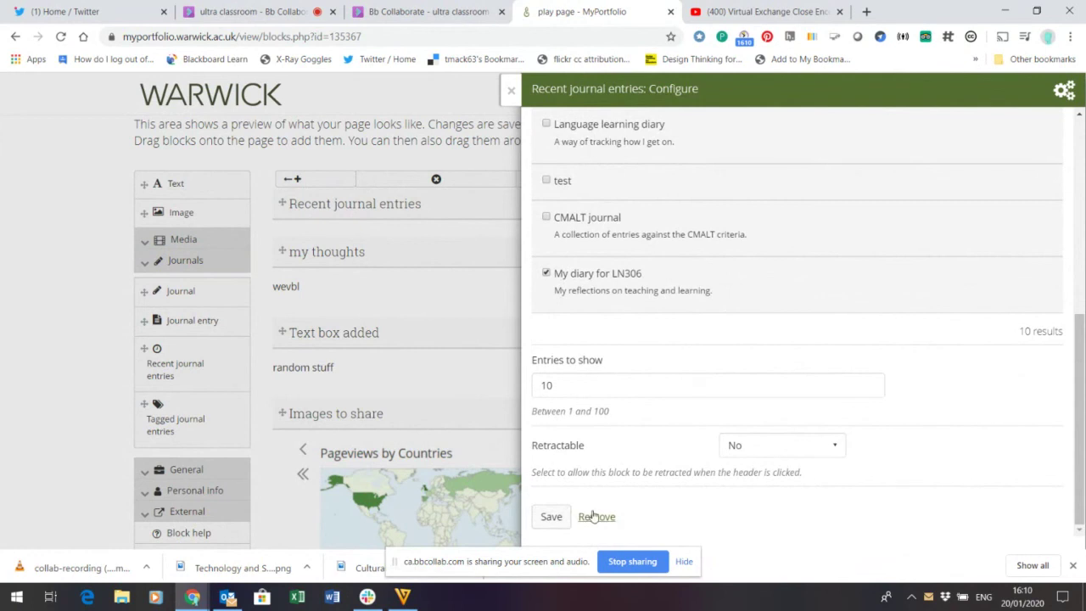
click(551, 517)
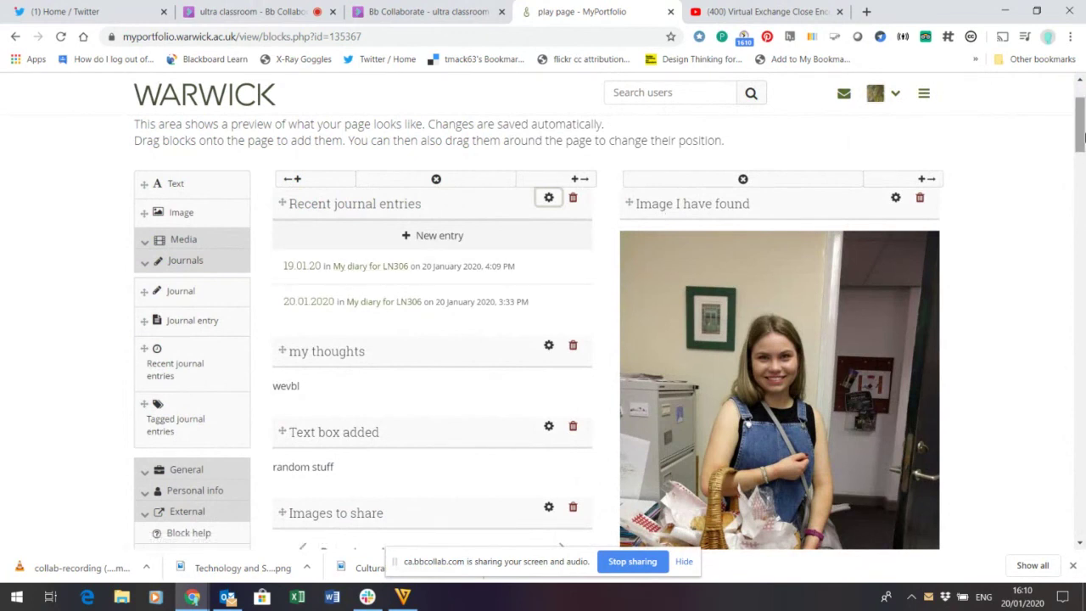
Leave the page editor and display "play page" as viewers see it.
drag(1083, 138, 1081, 530)
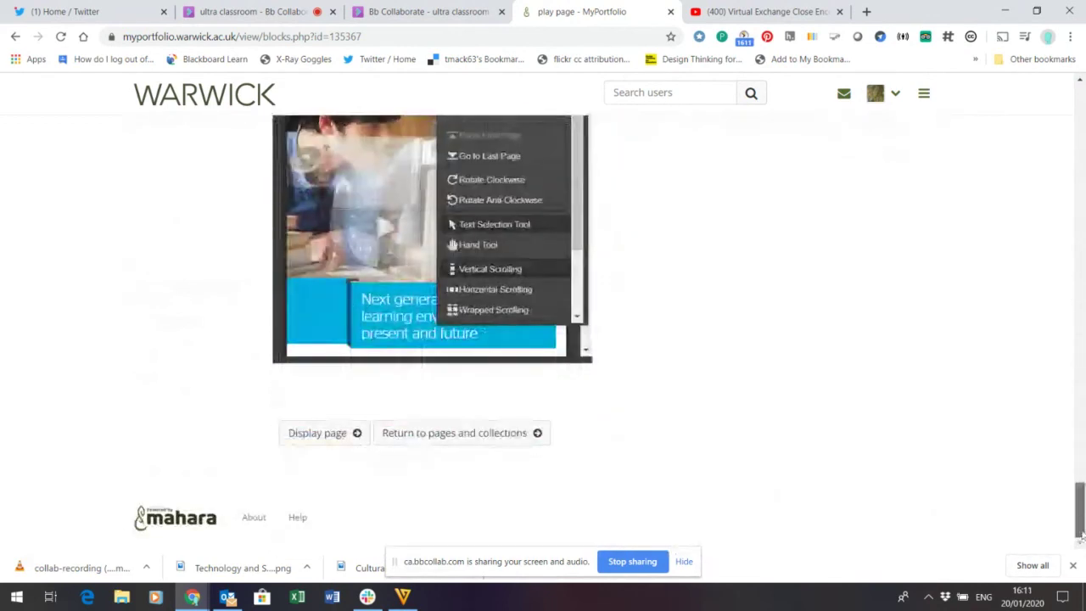
click(320, 437)
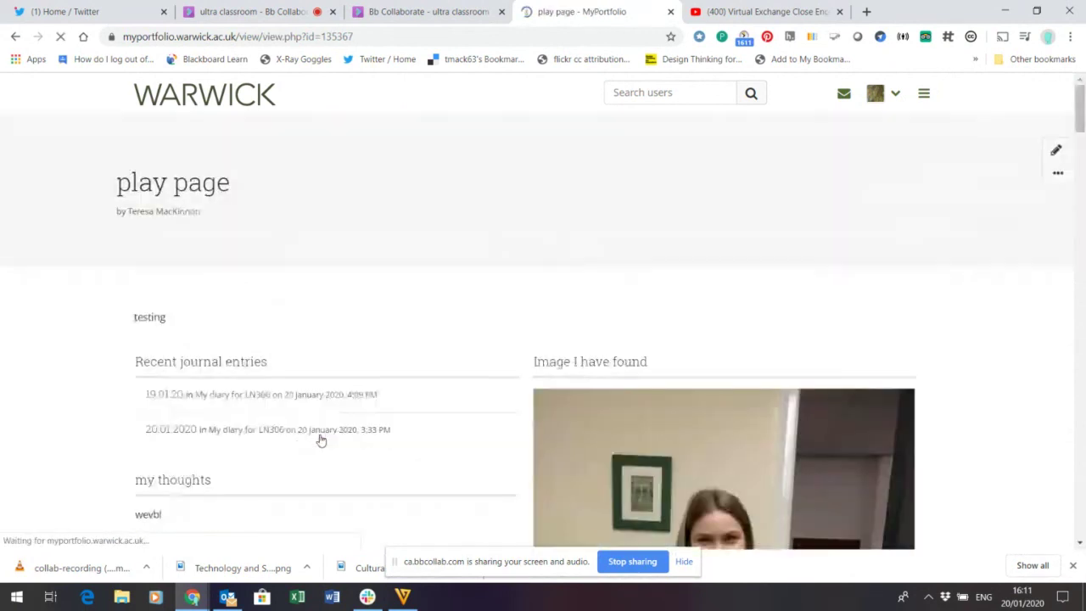